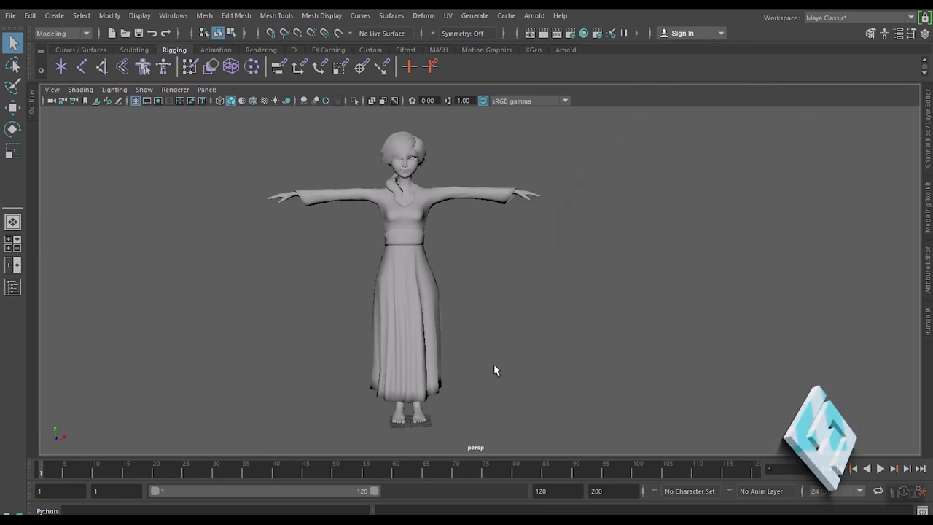
# Inspect the character's separate pieces by selecting the dress, body and hair meshes in turn
pyautogui.moveTo(493, 365)
pyautogui.keyDown('alt'); pyautogui.mouseDown()
pyautogui.moveTo(427, 371)
pyautogui.moveTo(493, 369)
pyautogui.mouseUp(); pyautogui.keyUp('alt')
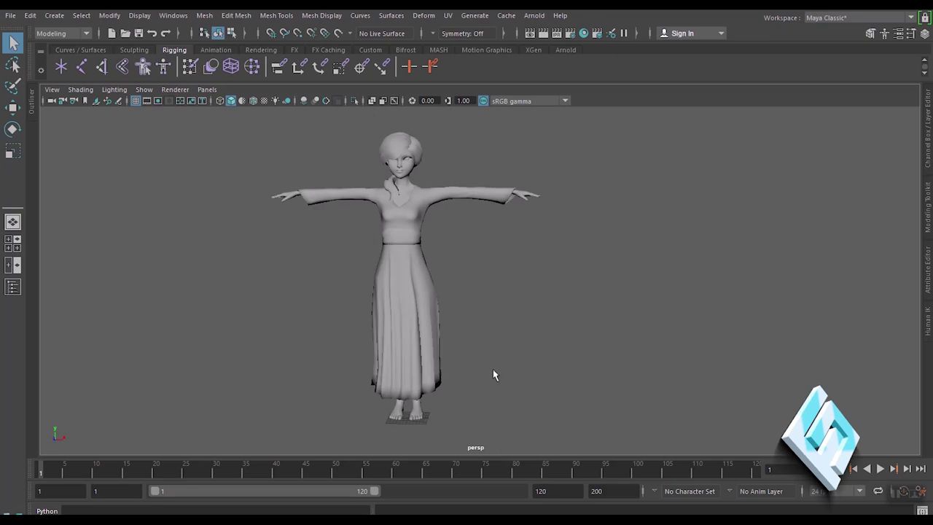
pyautogui.scroll(3, 501, 368)
pyautogui.scroll(1, 467, 358)
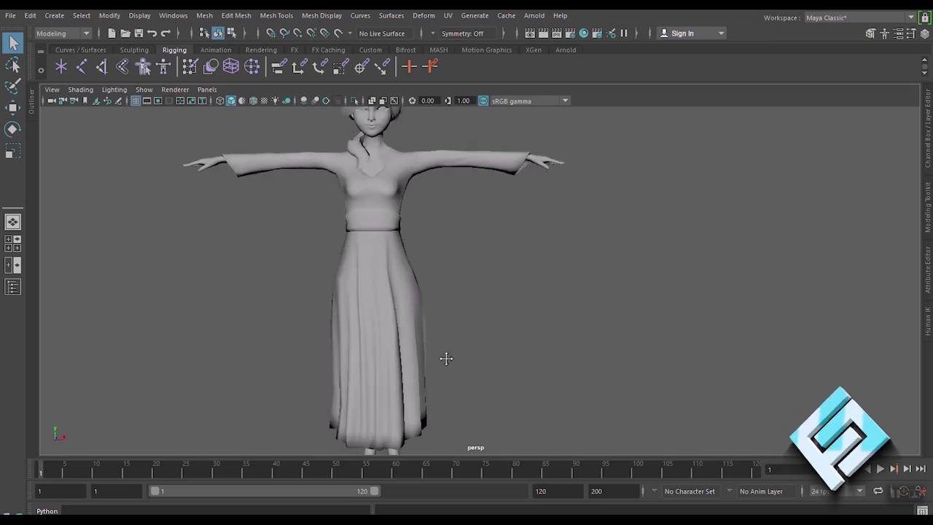
pyautogui.scroll(-2, 470, 360)
pyautogui.scroll(-2, 471, 358)
pyautogui.scroll(-2, 470, 350)
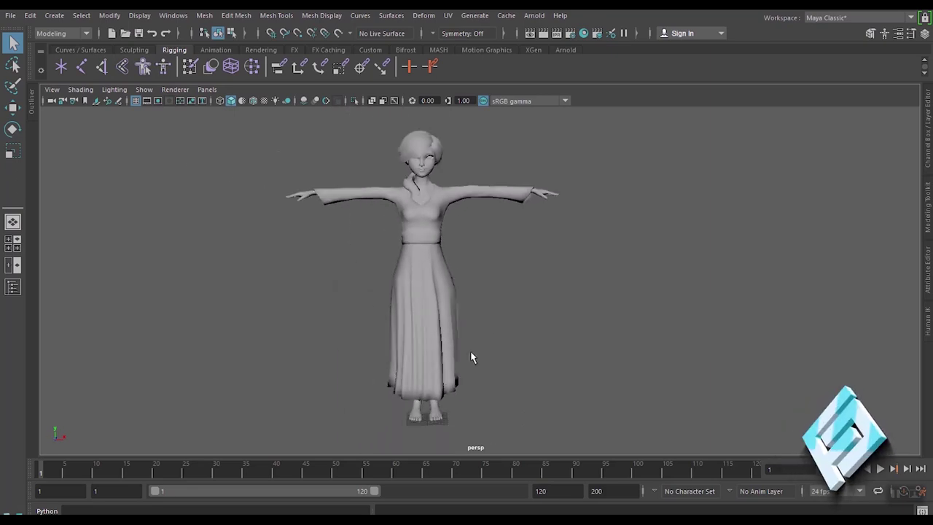
pyautogui.keyDown('alt'); pyautogui.moveTo(470, 352); pyautogui.dragTo(479, 347); pyautogui.keyUp('alt')
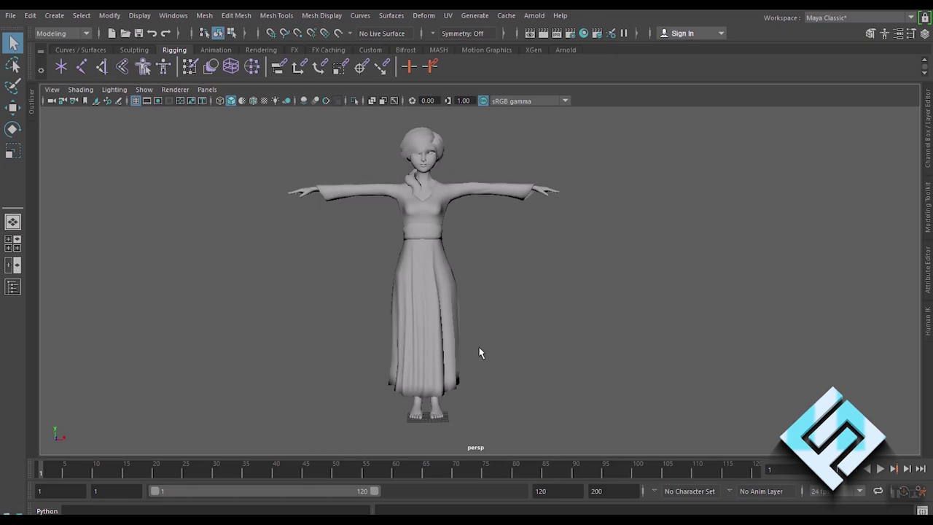
pyautogui.scroll(2, 482, 315)
pyautogui.moveTo(483, 315)
pyautogui.keyDown('alt'); pyautogui.mouseDown()
pyautogui.moveTo(478, 309)
pyautogui.moveTo(478, 319)
pyautogui.mouseUp(); pyautogui.keyUp('alt')
pyautogui.scroll(-1, 480, 318)
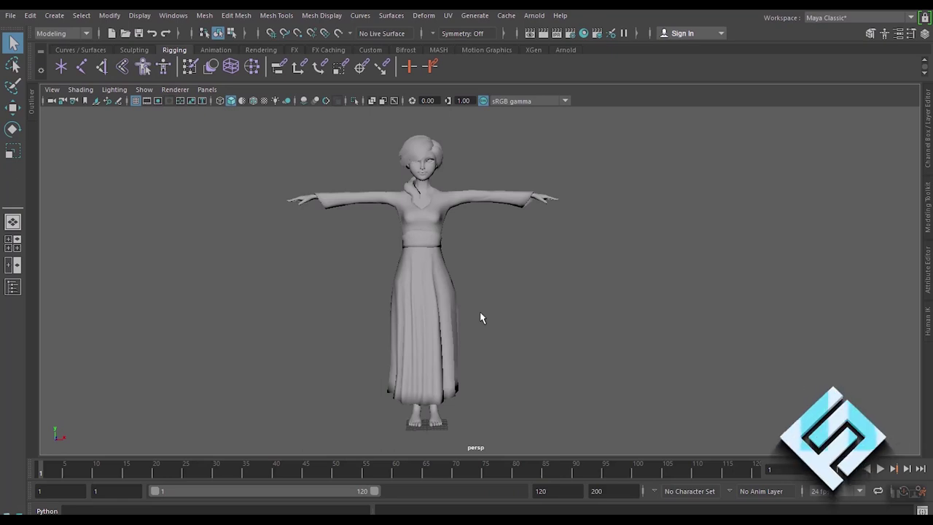
pyautogui.scroll(1, 481, 317)
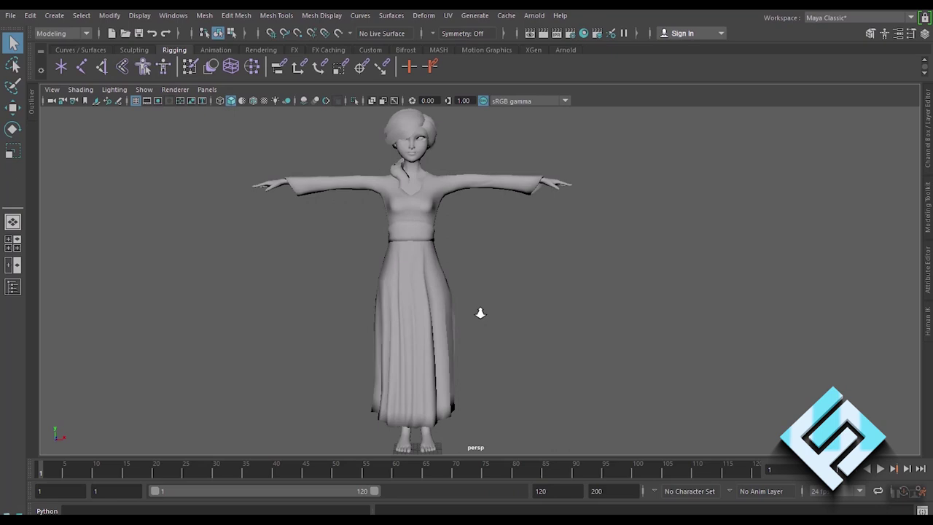
pyautogui.scroll(-2, 481, 317)
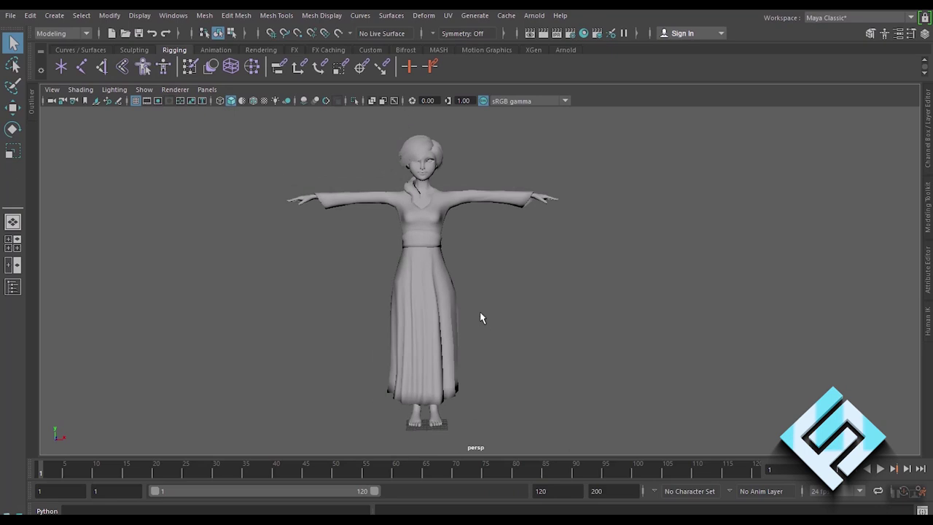
pyautogui.click(439, 303)
pyautogui.click(430, 201)
pyautogui.click(421, 155)
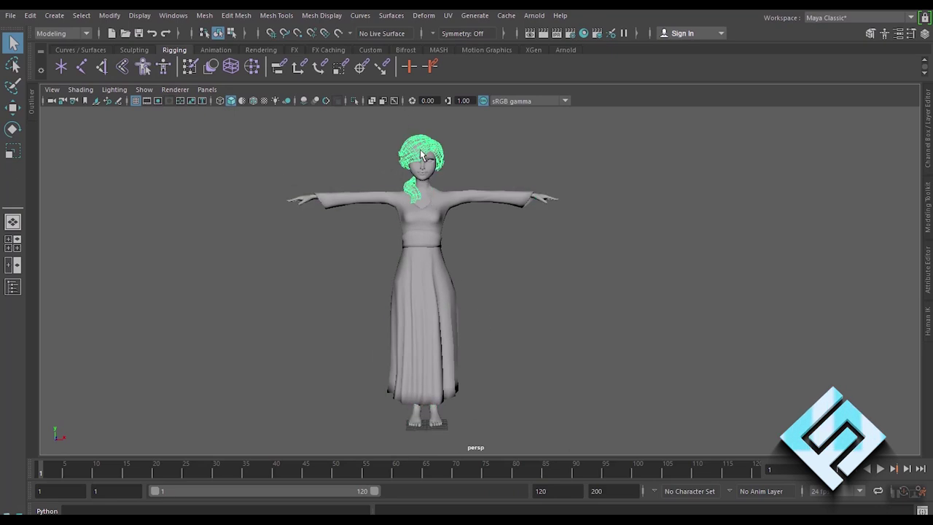
pyautogui.click(415, 284)
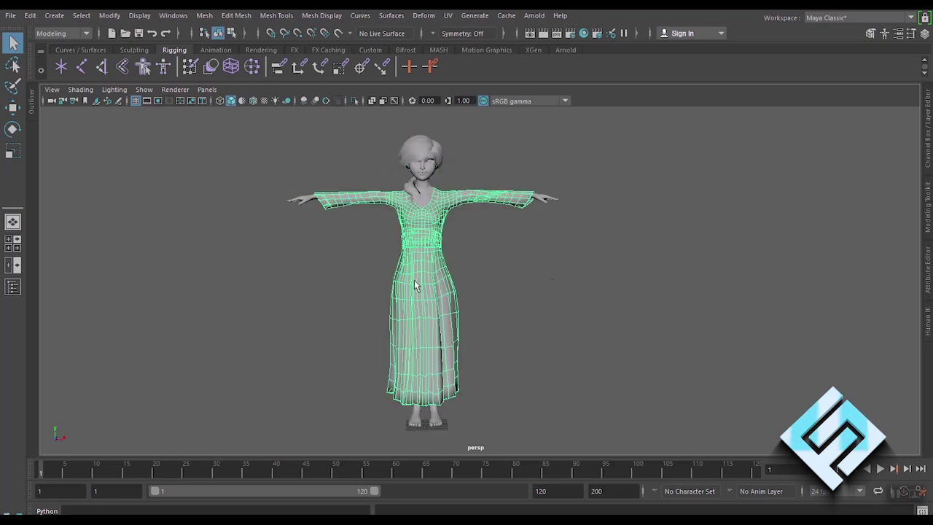
pyautogui.click(569, 275)
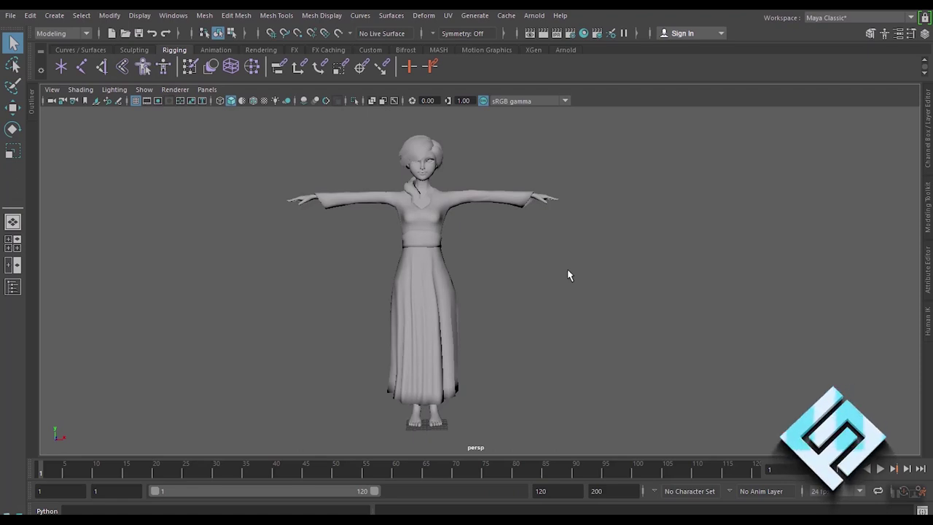
# Select the dress mesh on its own
pyautogui.click(431, 289)
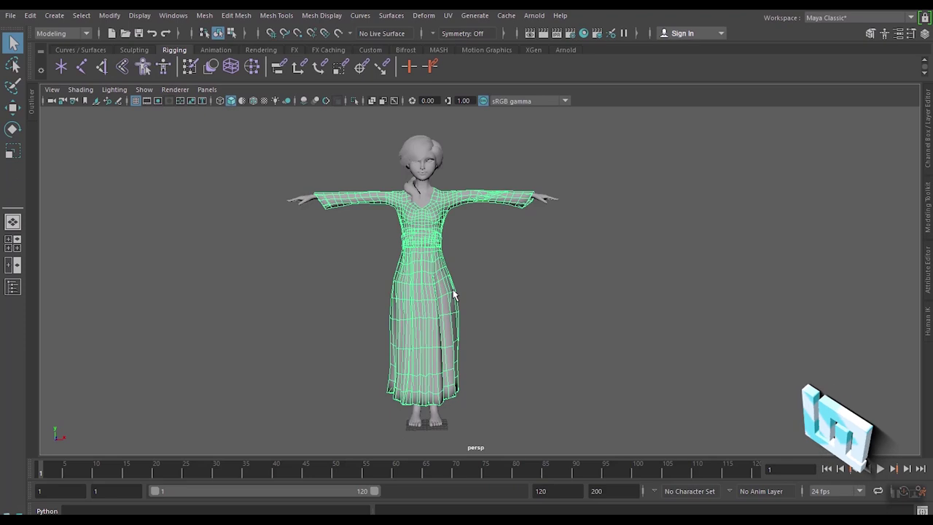
pyautogui.click(520, 294)
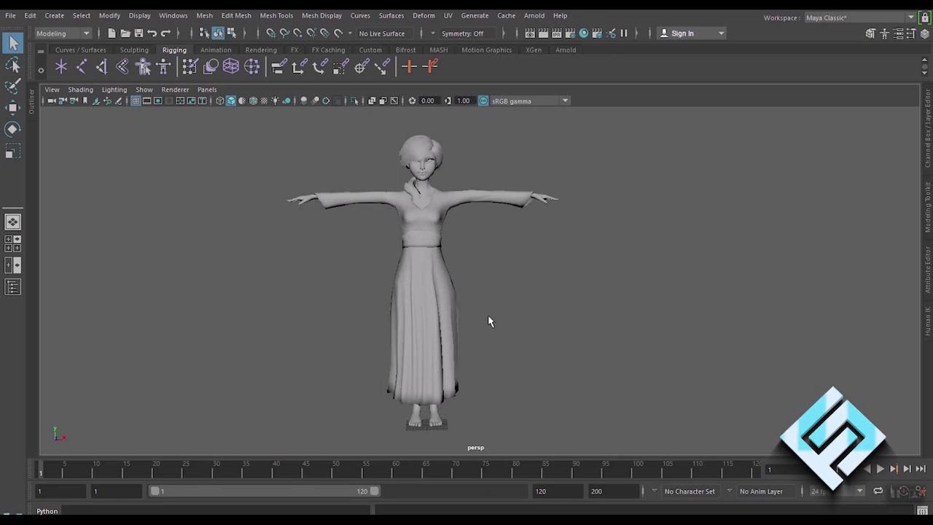
pyautogui.scroll(2, 469, 324)
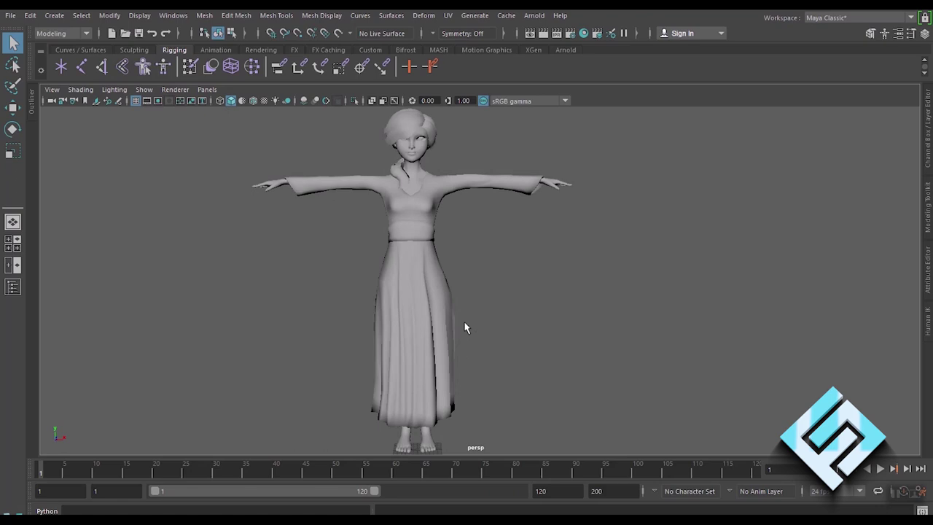
pyautogui.scroll(-2, 464, 324)
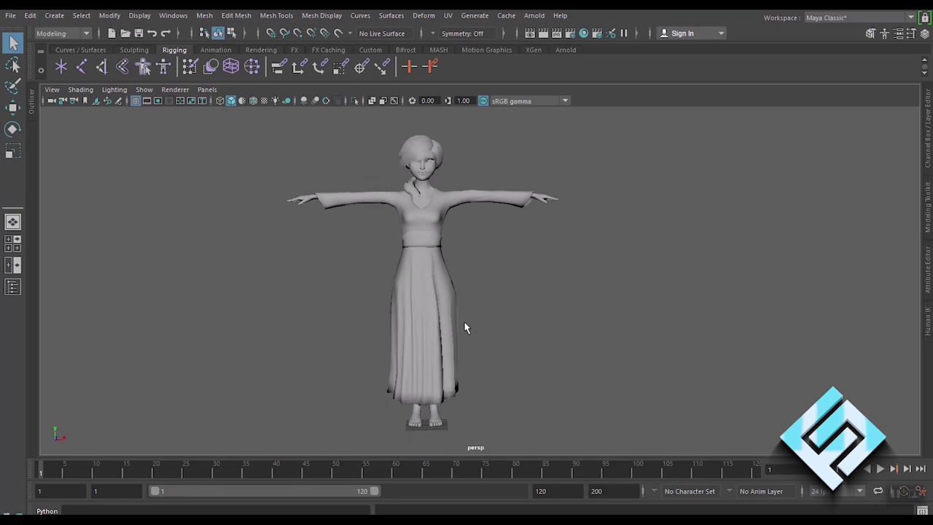
pyautogui.click(427, 295)
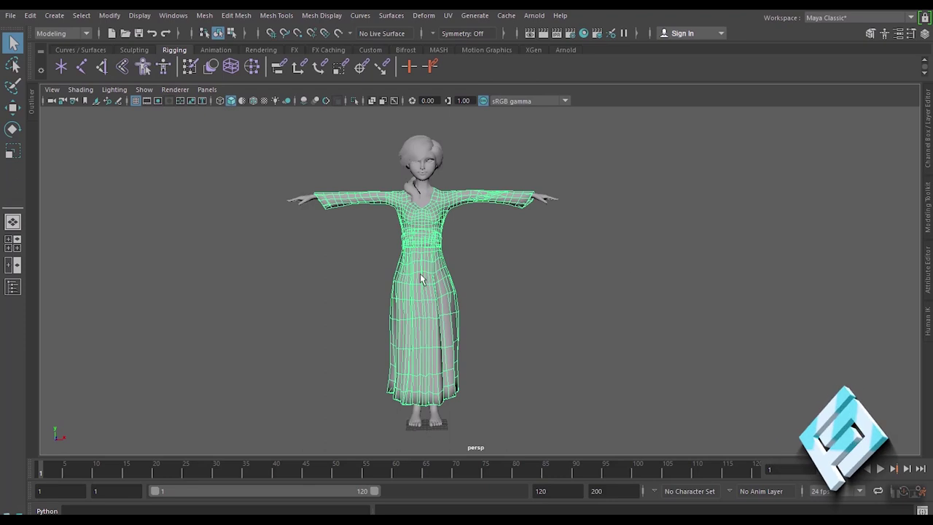
# Assign a new Lambert material (lambert2) to the dress
pyautogui.rightClick(420, 273)
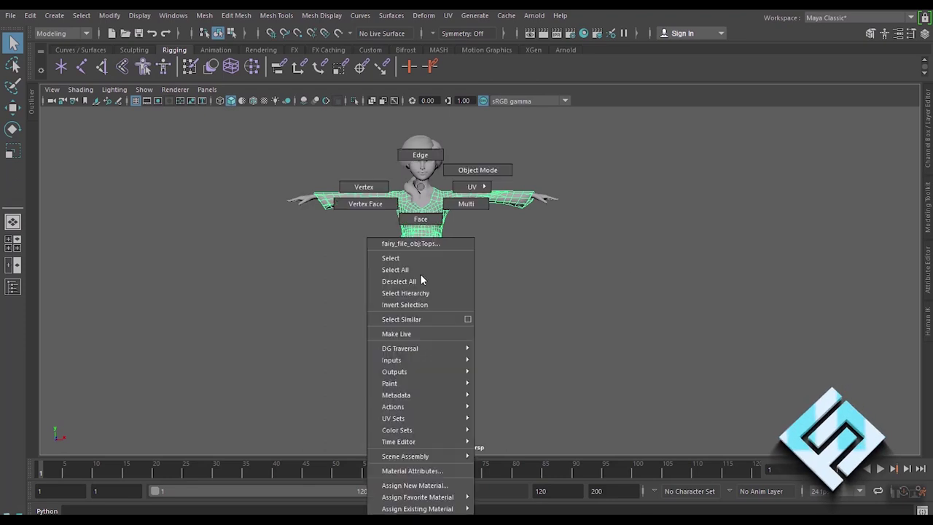
pyautogui.click(415, 484)
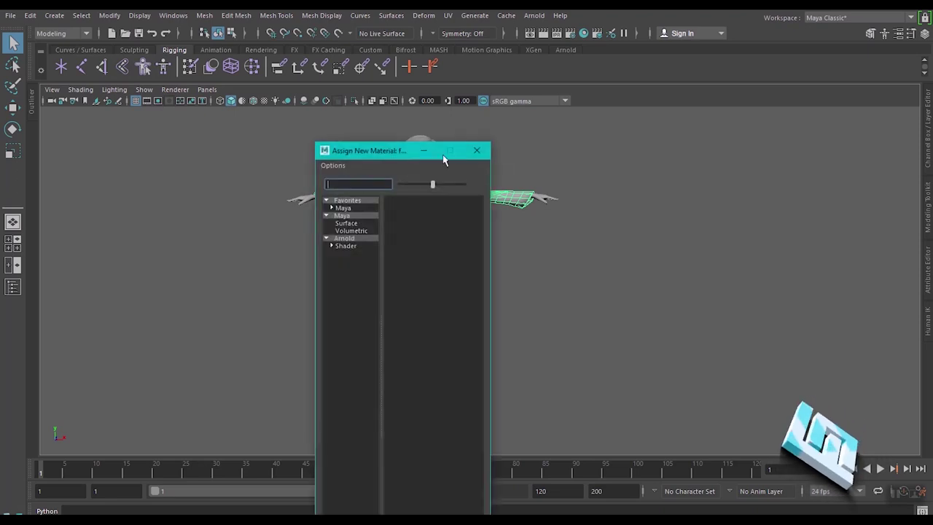
pyautogui.moveTo(391, 149); pyautogui.dragTo(386, 114)
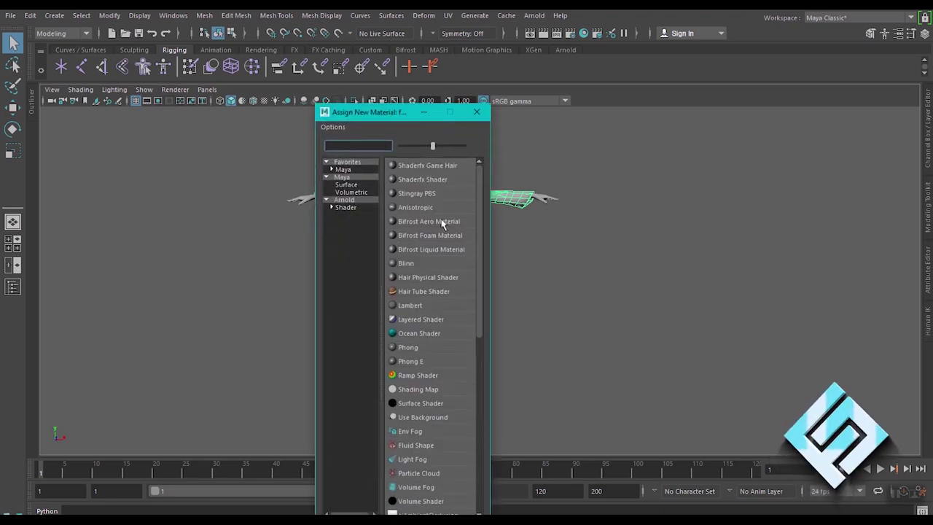
pyautogui.click(410, 305)
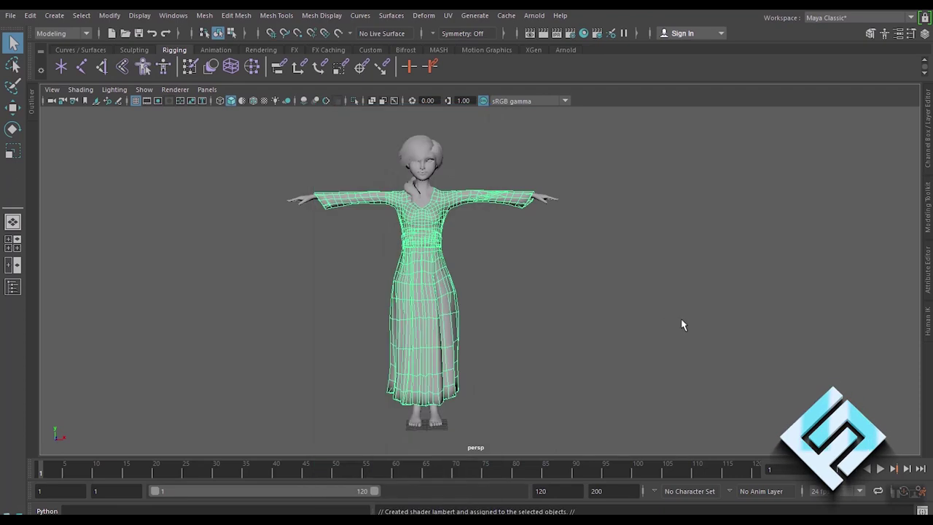
# Connect a File texture to lambert2's Color and browse for its image
pyautogui.click(928, 283)
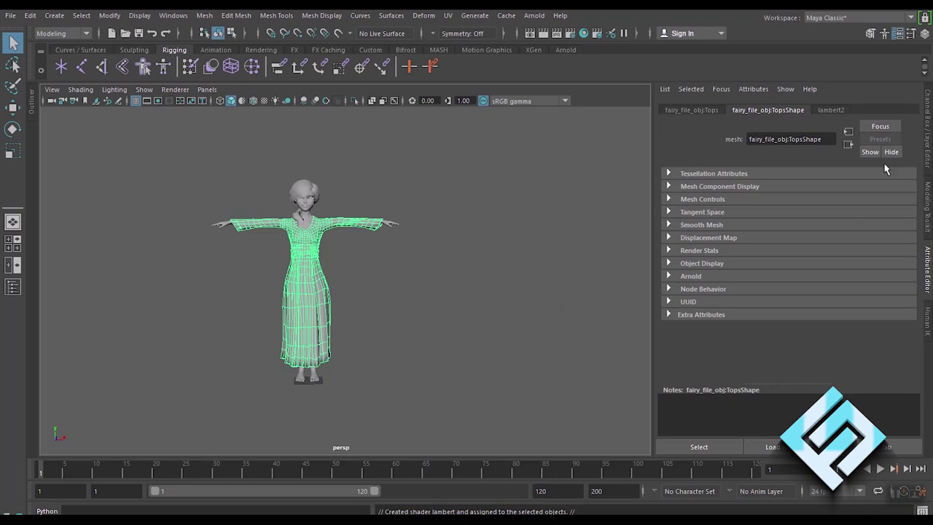
pyautogui.click(831, 110)
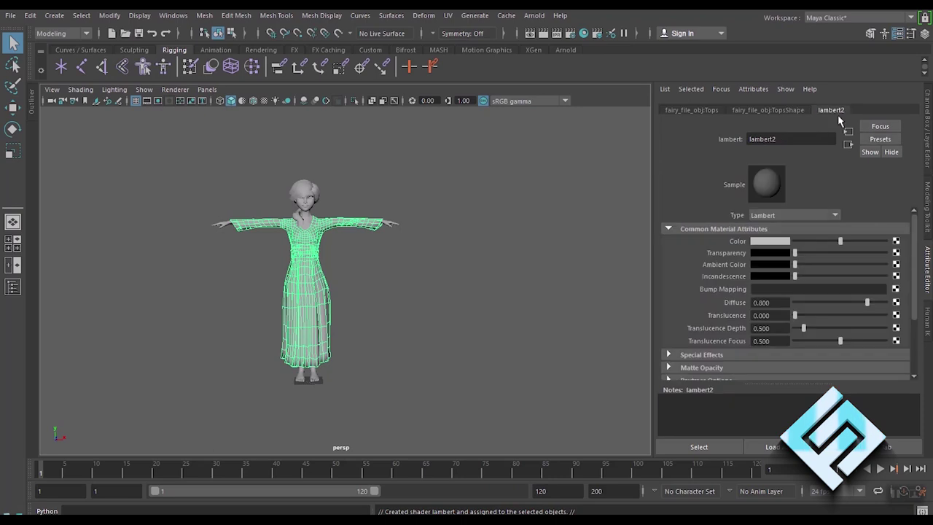
pyautogui.click(896, 242)
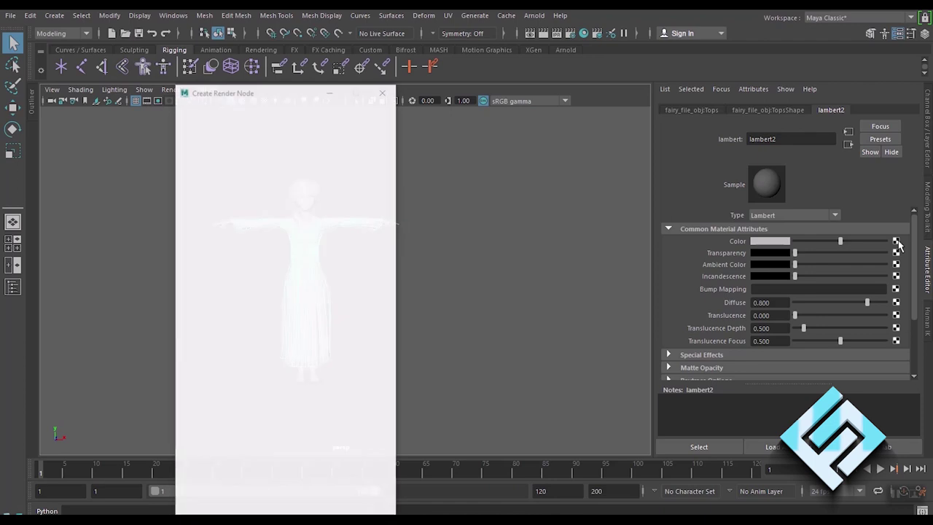
pyautogui.moveTo(291, 92)
pyautogui.mouseDown()
pyautogui.moveTo(511, 76)
pyautogui.moveTo(539, 48)
pyautogui.mouseUp()
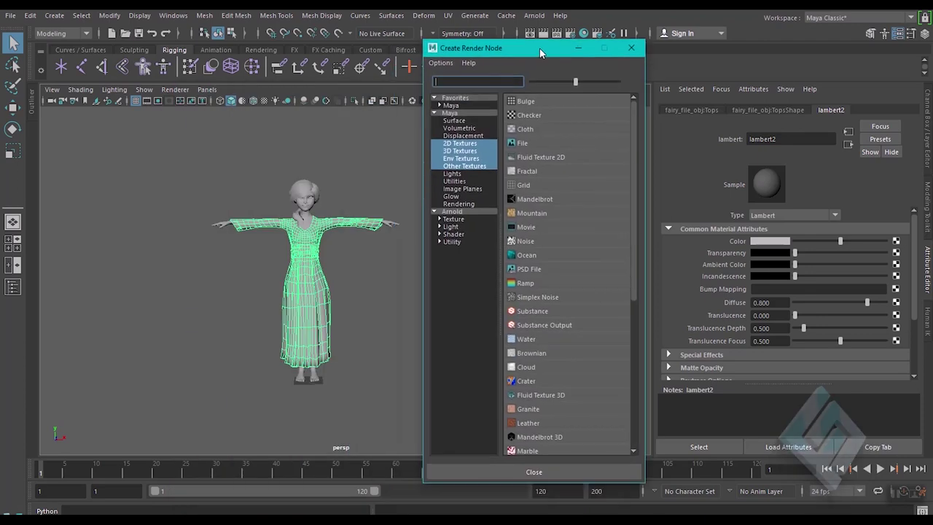
pyautogui.click(524, 143)
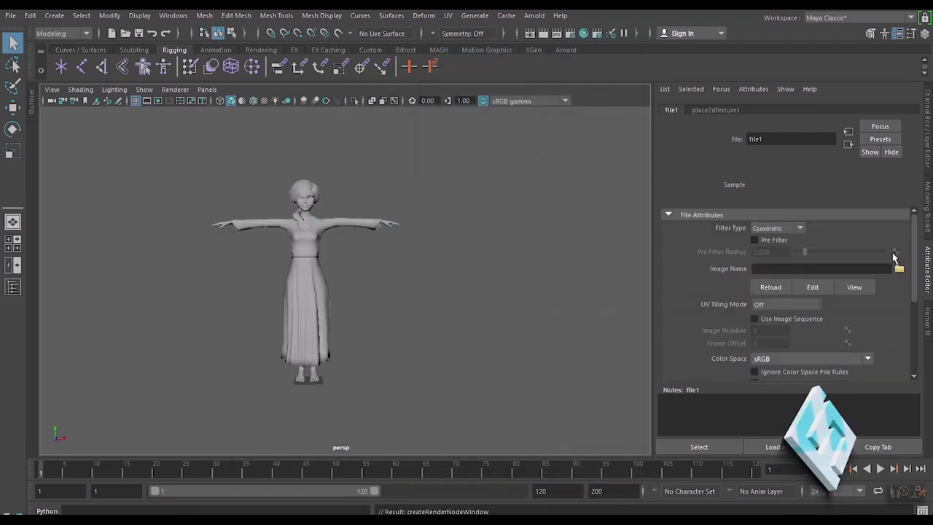
pyautogui.click(898, 269)
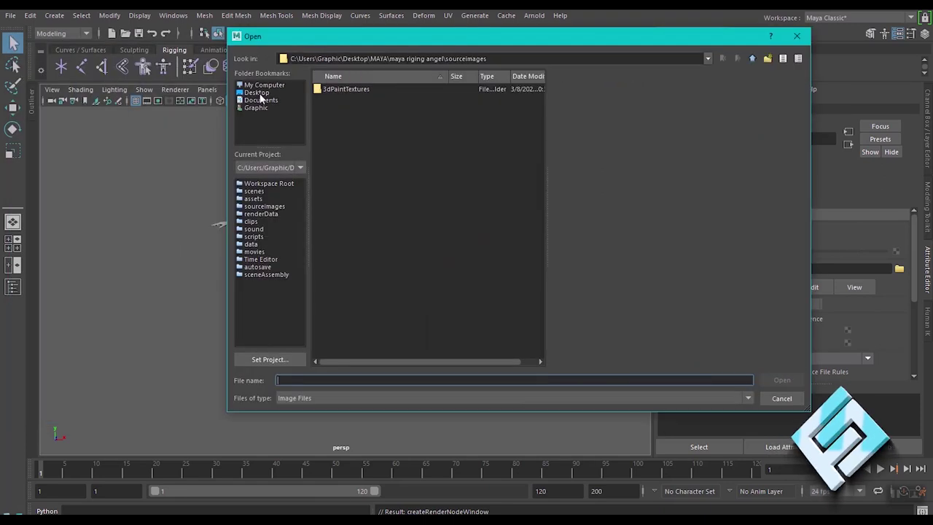
# Go to Desktop > MAYA > fairy file obj and preview the packed0 and packed1 textures
pyautogui.click(256, 92)
pyautogui.doubleClick(380, 145)
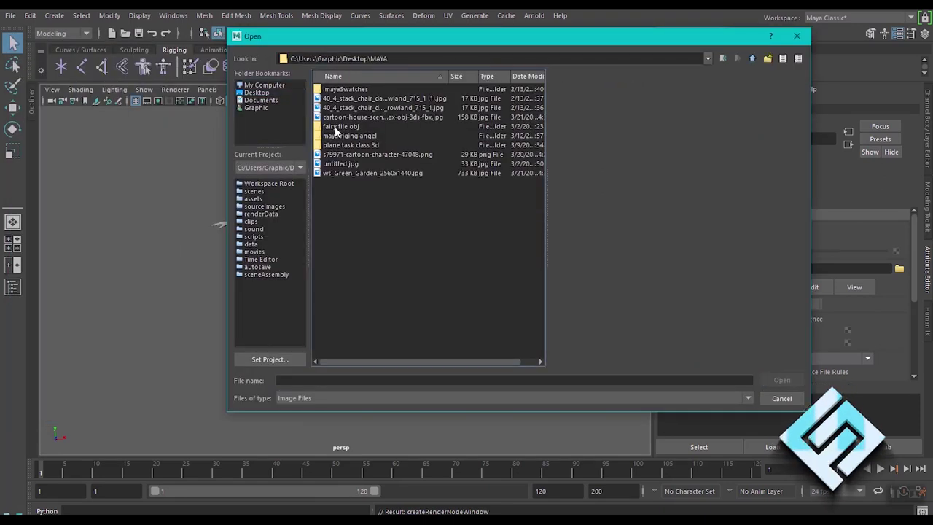
pyautogui.doubleClick(335, 127)
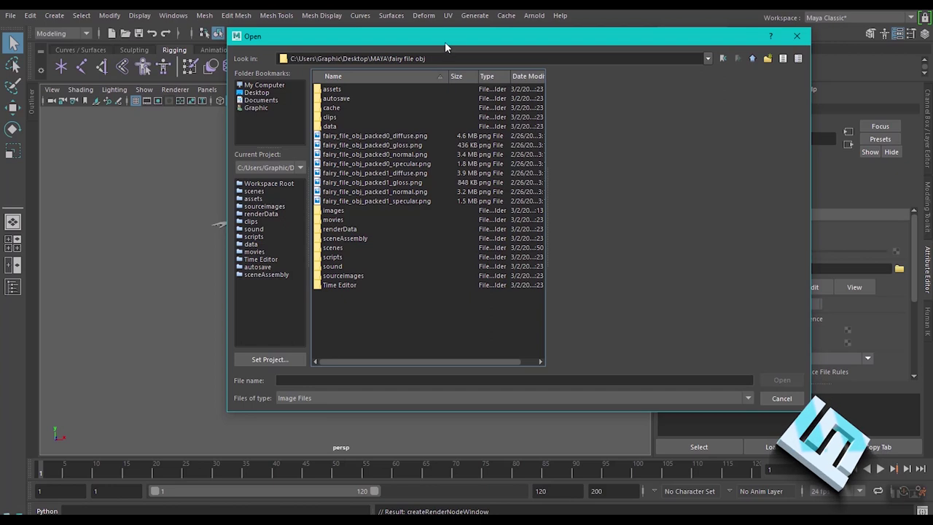
pyautogui.moveTo(446, 47); pyautogui.dragTo(376, 51)
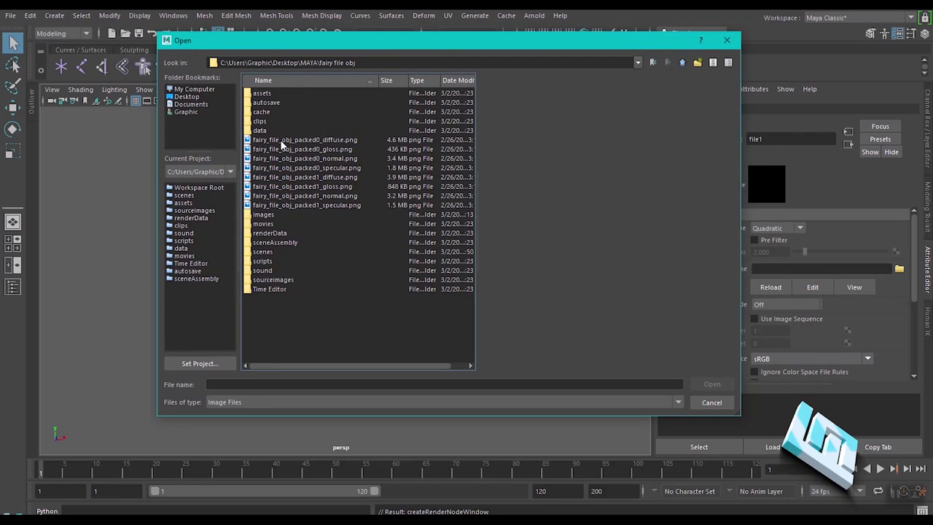
pyautogui.click(325, 206)
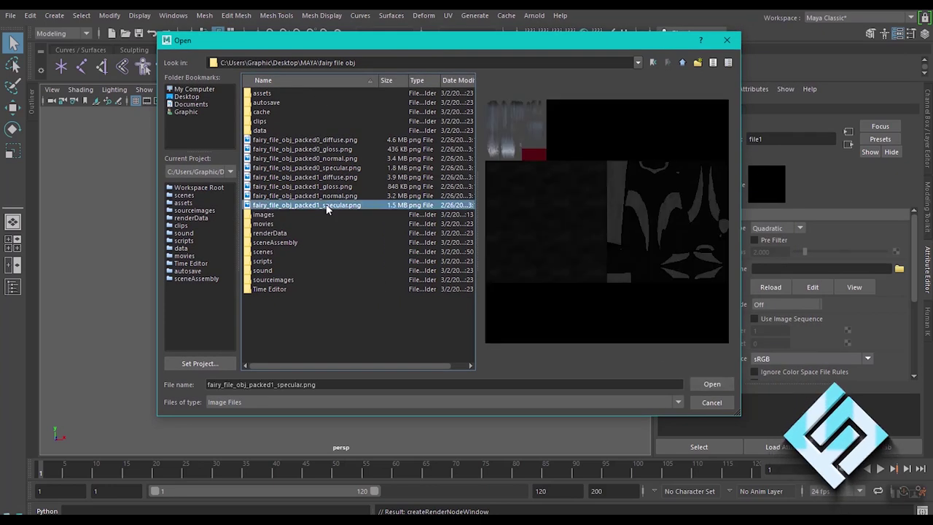
pyautogui.click(325, 196)
pyautogui.click(327, 187)
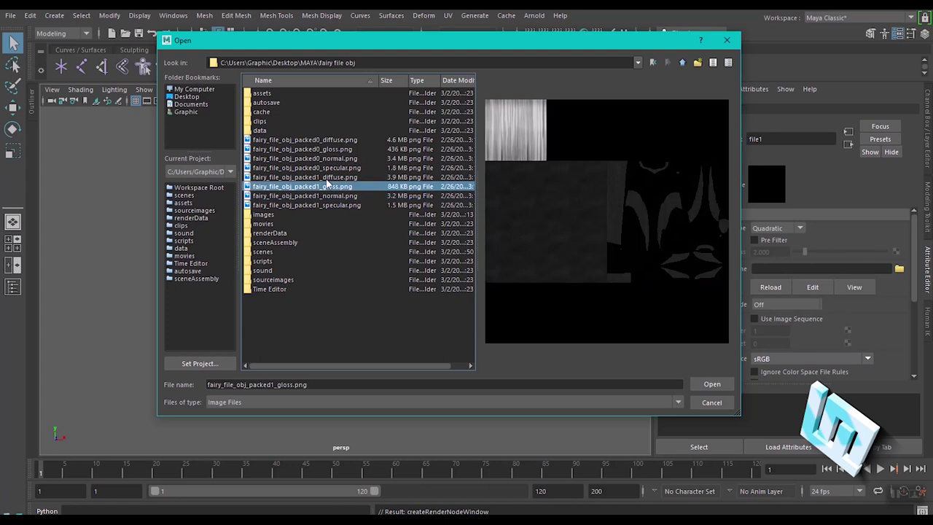
pyautogui.click(329, 178)
pyautogui.click(329, 169)
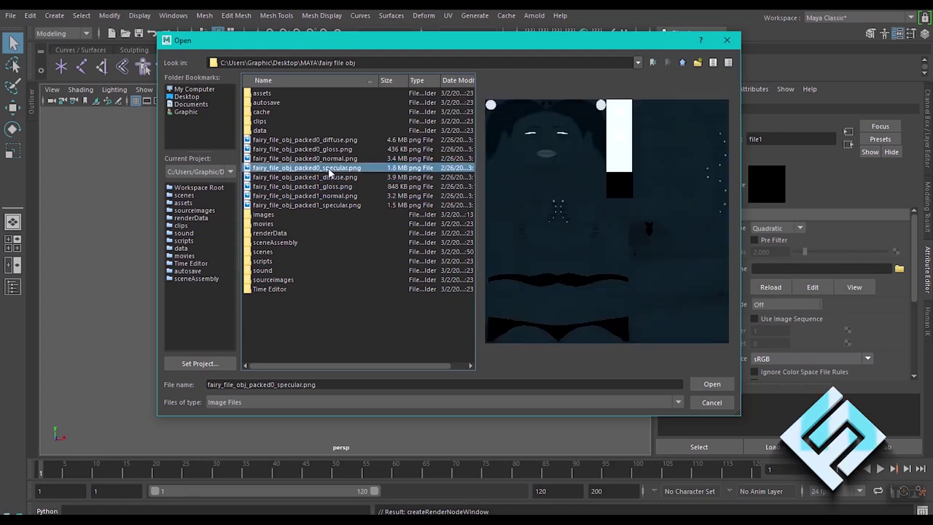
pyautogui.click(332, 159)
pyautogui.click(332, 151)
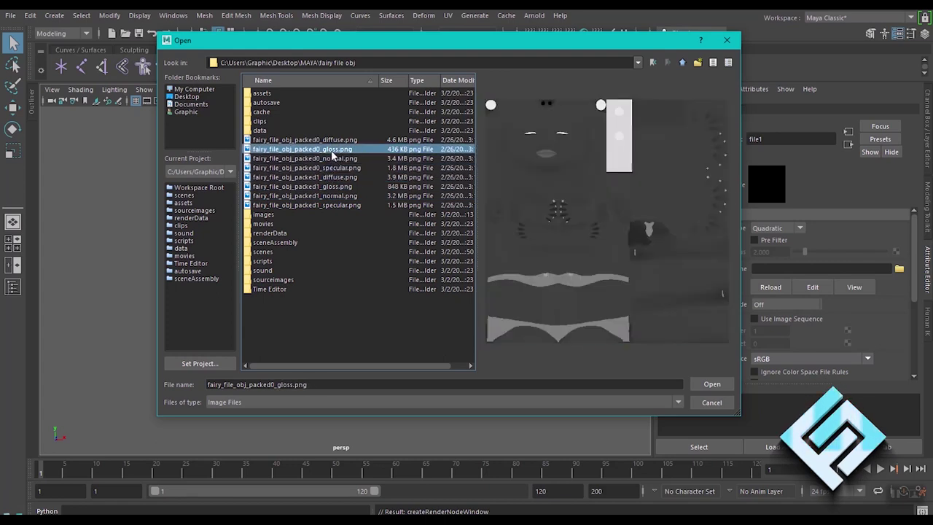
pyautogui.click(335, 139)
# Load fairy_file_obj_packed1_diffuse.png as the file1 texture image
pyautogui.click(334, 186)
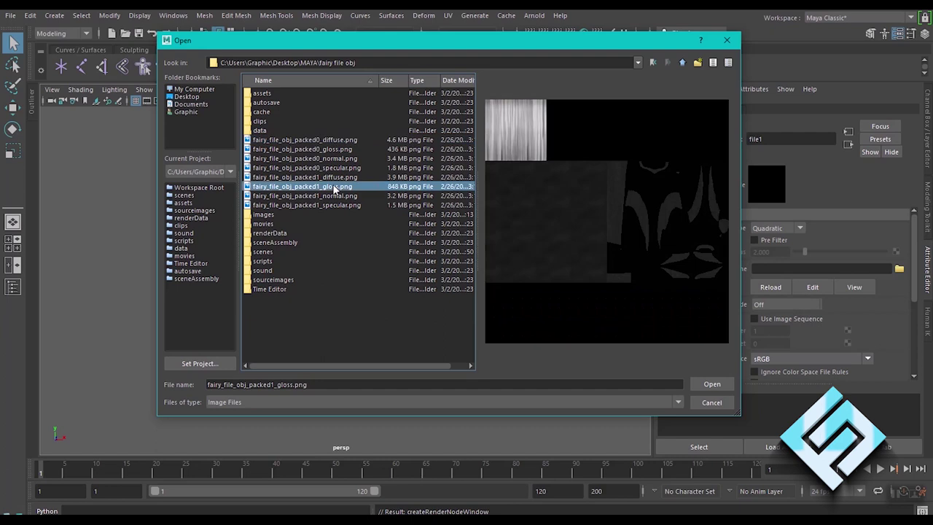
pyautogui.click(335, 196)
pyautogui.click(337, 186)
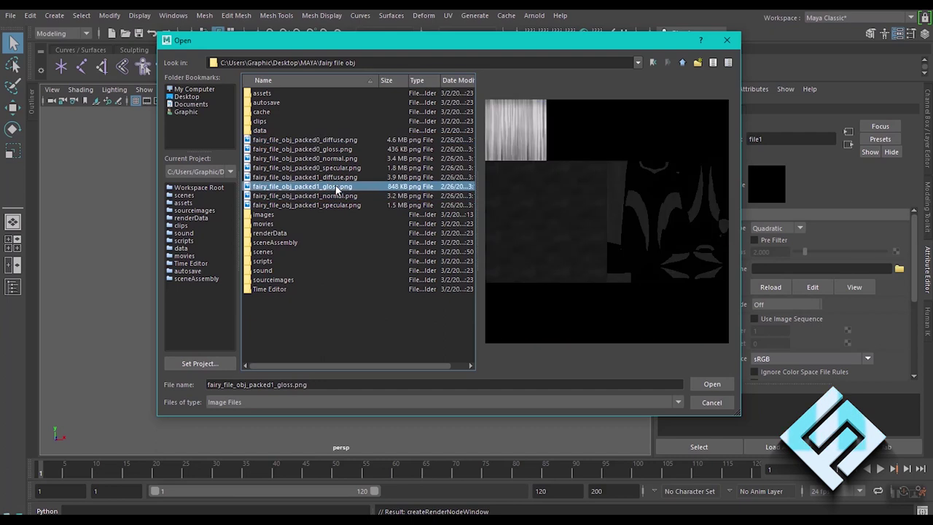
pyautogui.click(337, 177)
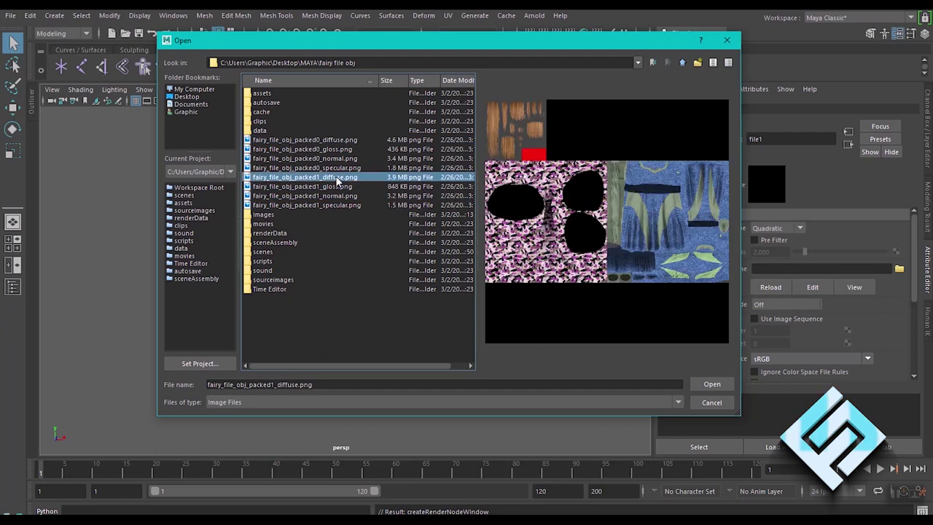
pyautogui.doubleClick(338, 177)
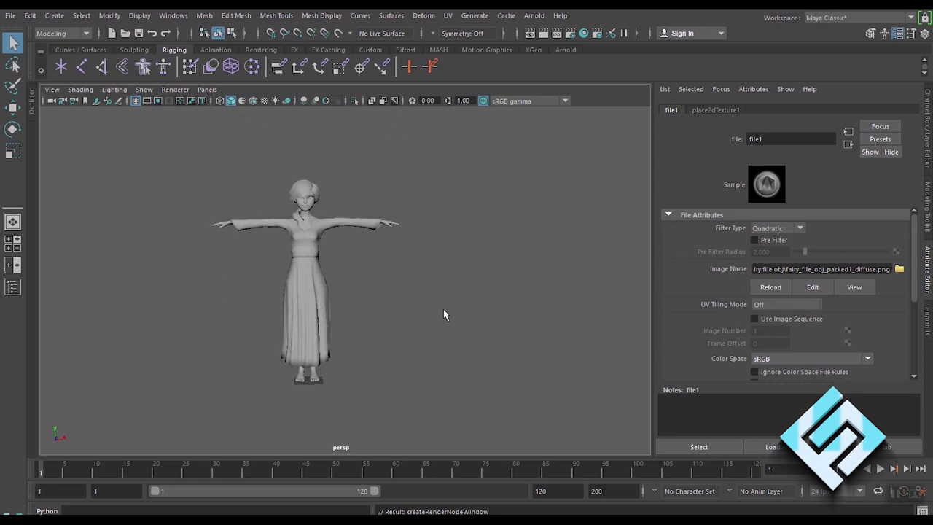
# Switch to textured display (6) and view the blue-and-green dress up close
pyautogui.press('6')
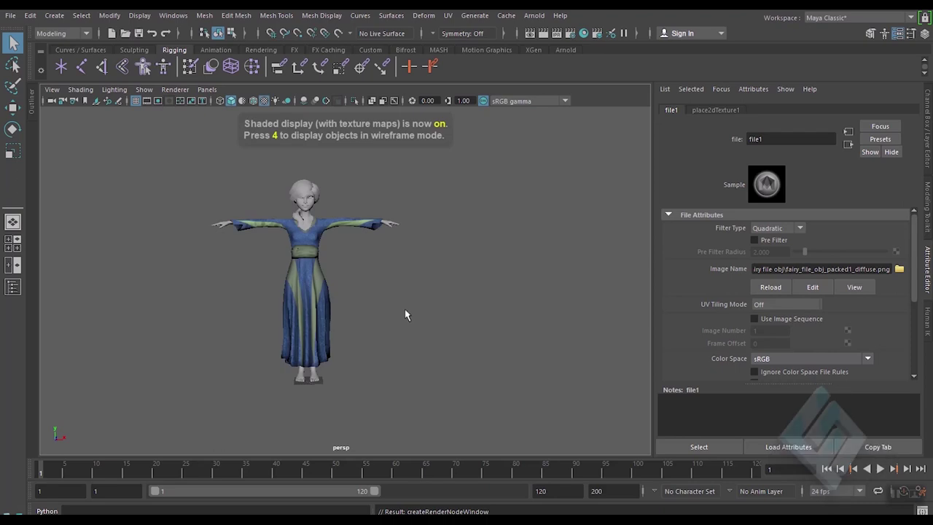
pyautogui.scroll(2, 405, 314)
pyautogui.scroll(2, 403, 309)
pyautogui.scroll(2, 405, 300)
pyautogui.scroll(2, 436, 302)
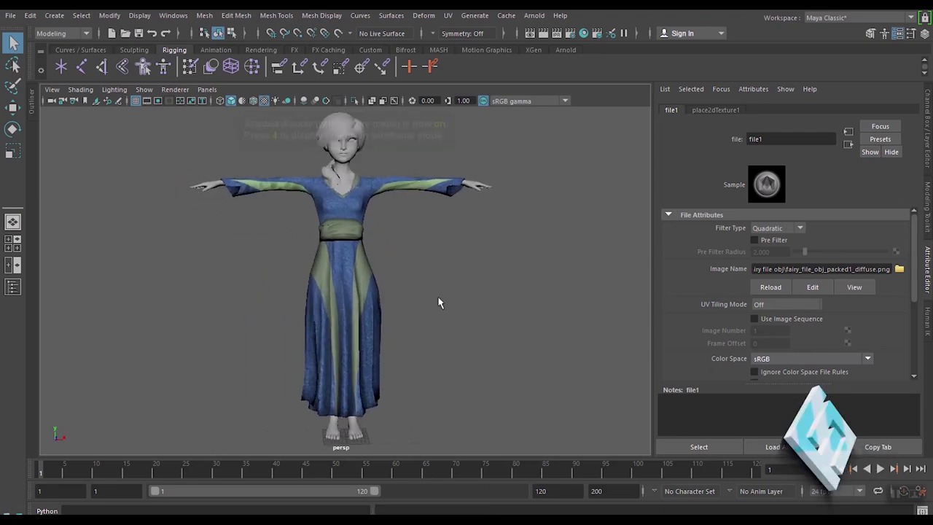
pyautogui.moveTo(438, 303)
pyautogui.keyDown('alt'); pyautogui.mouseDown()
pyautogui.moveTo(364, 324)
pyautogui.moveTo(293, 323)
pyautogui.moveTo(447, 327)
pyautogui.moveTo(438, 313)
pyautogui.moveTo(240, 306)
pyautogui.moveTo(386, 317)
pyautogui.moveTo(452, 308)
pyautogui.moveTo(451, 300)
pyautogui.mouseUp(); pyautogui.keyUp('alt')
pyautogui.scroll(2, 437, 306)
pyautogui.scroll(-1, 440, 302)
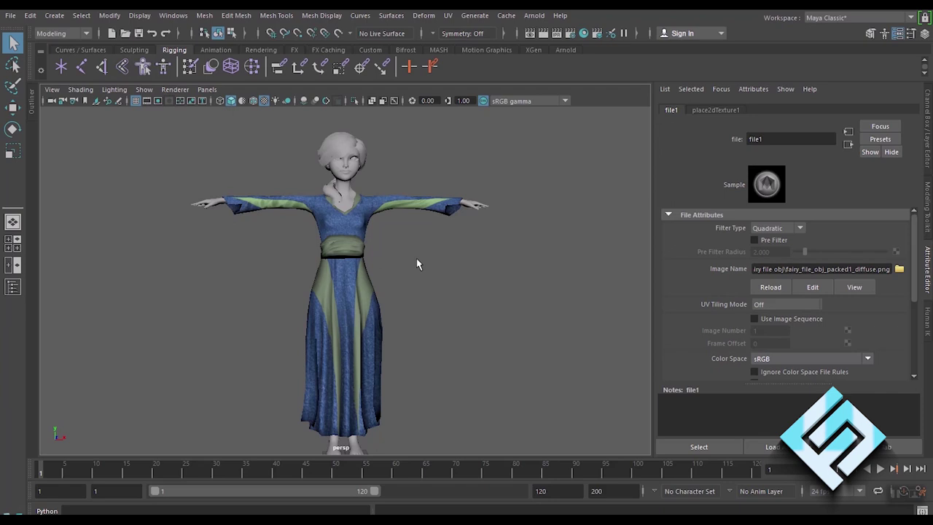
pyautogui.scroll(-2, 416, 264)
pyautogui.scroll(-1, 408, 293)
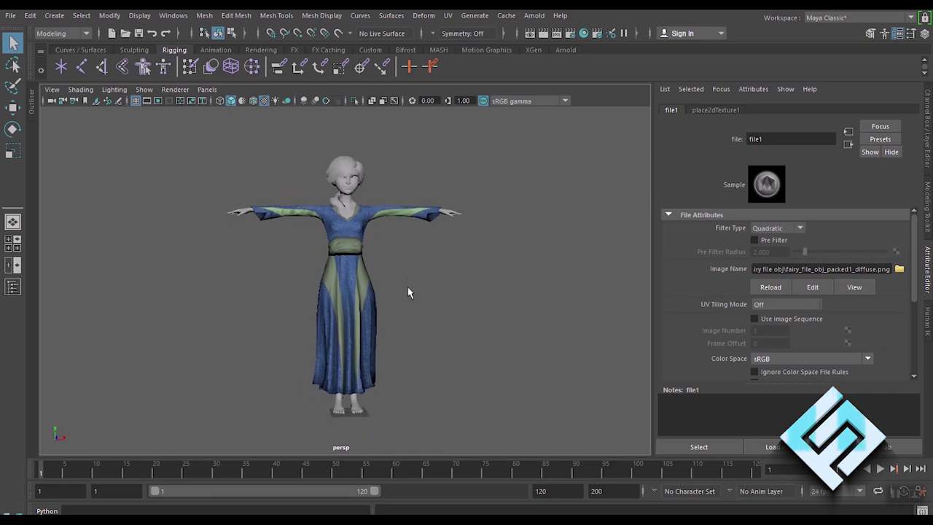
# Collapse the Attribute Editor and pan the character into the wider viewport
pyautogui.click(928, 281)
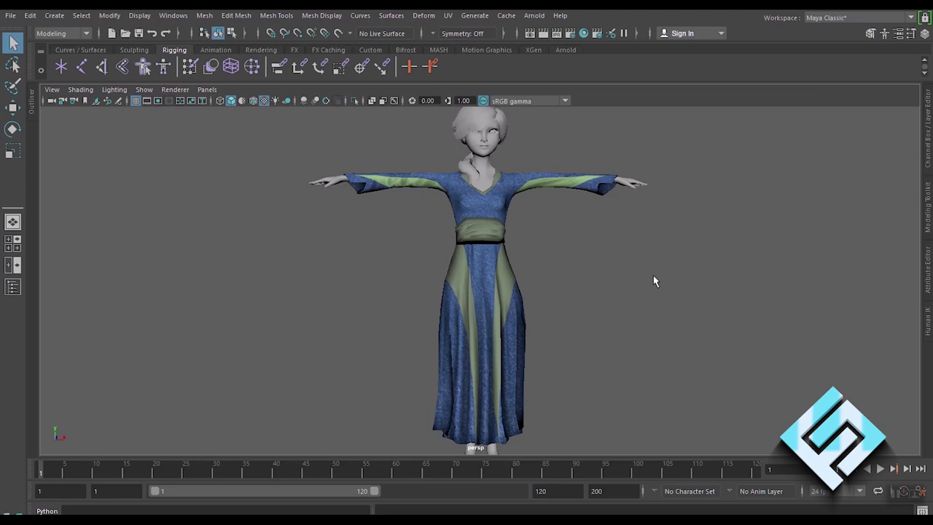
pyautogui.keyDown('alt'); pyautogui.moveTo(651, 290); pyautogui.dragTo(575, 270, button='middle'); pyautogui.keyUp('alt')
pyautogui.scroll(-1, 575, 280)
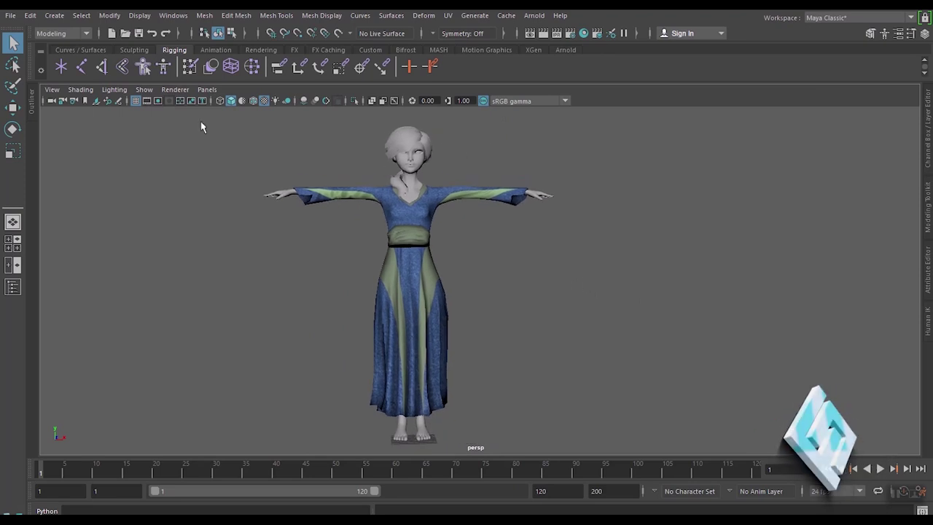
pyautogui.click(86, 34)
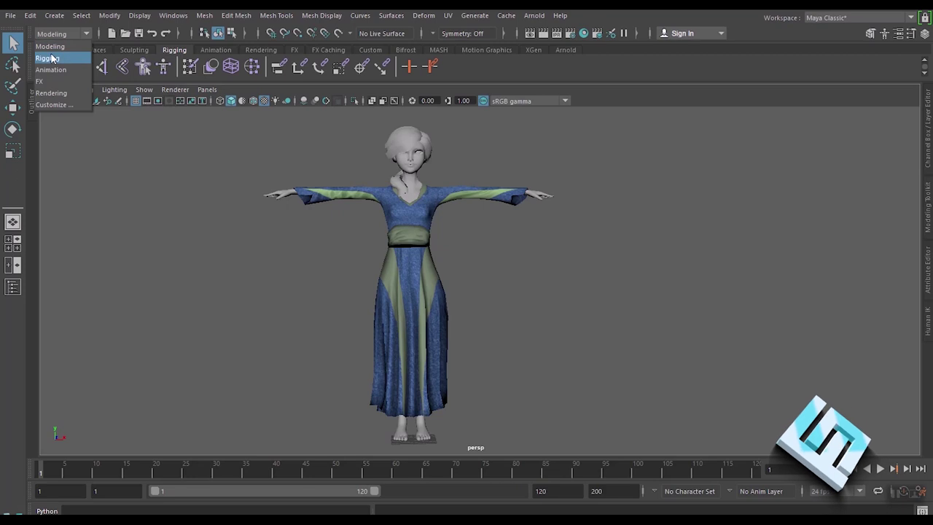
# Choose Rigging from the menu-set list, after a brief switch back to Modeling
pyautogui.click(53, 59)
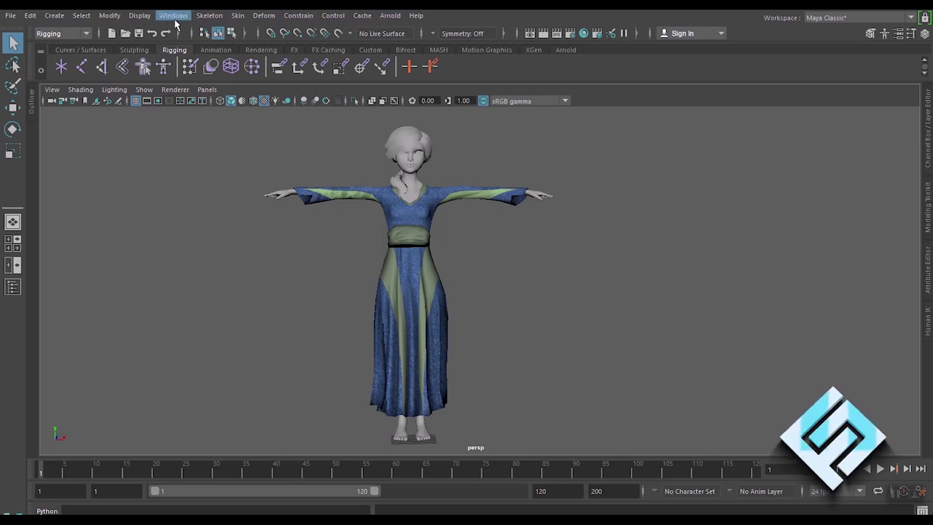
pyautogui.click(88, 33)
pyautogui.click(75, 46)
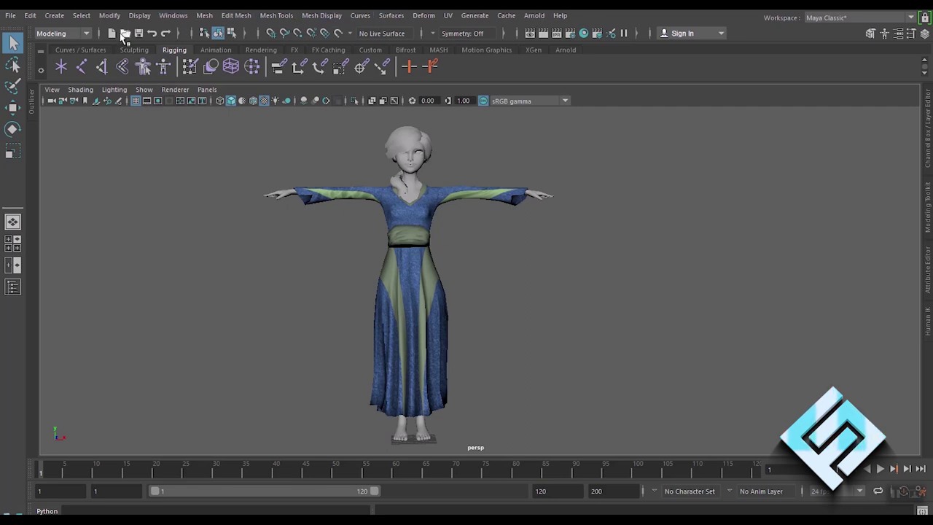
pyautogui.click(88, 34)
pyautogui.click(48, 58)
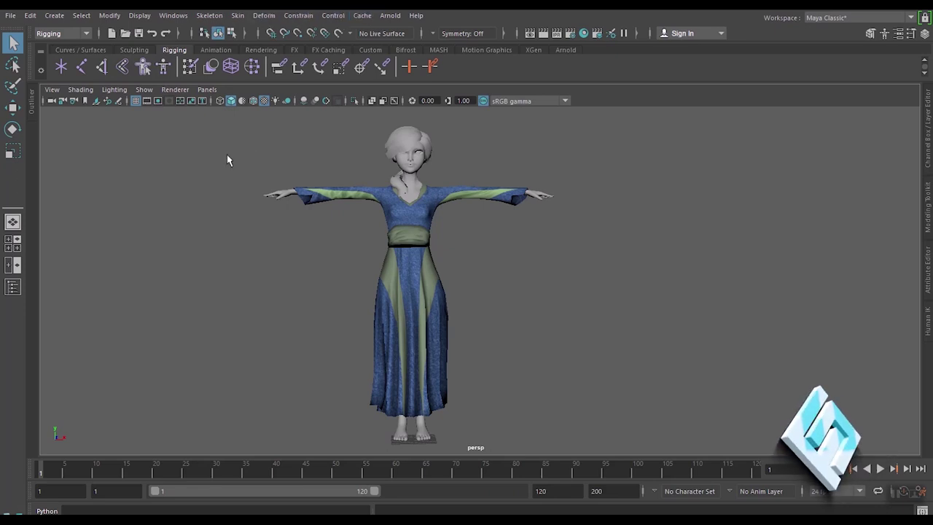
pyautogui.click(88, 33)
pyautogui.click(75, 60)
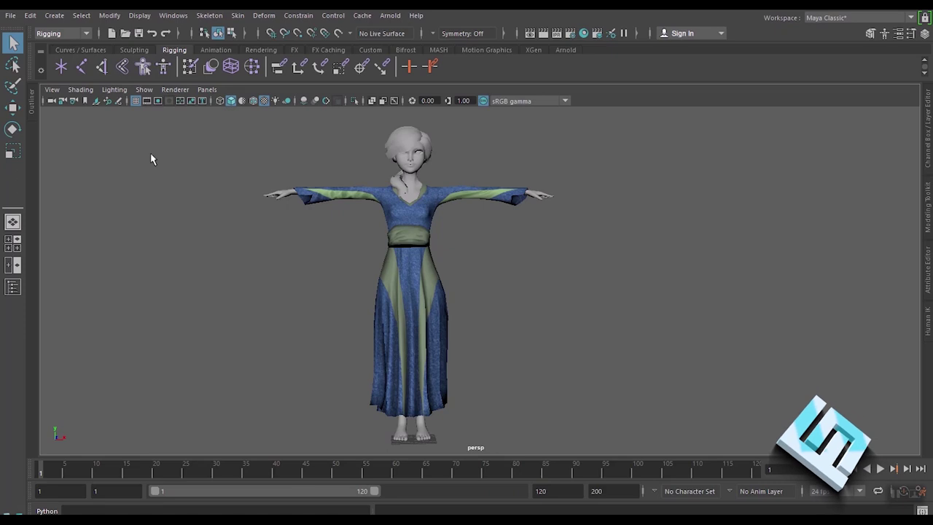
pyautogui.click(73, 50)
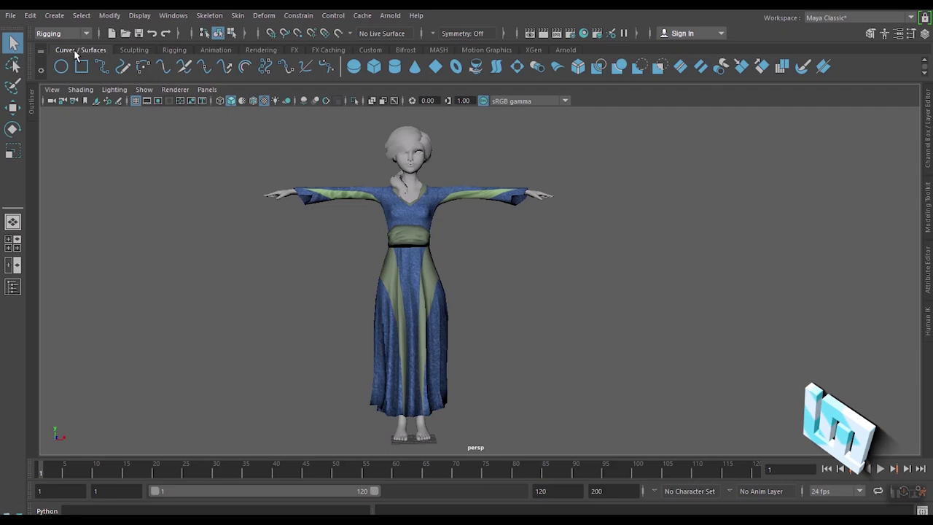
pyautogui.click(134, 50)
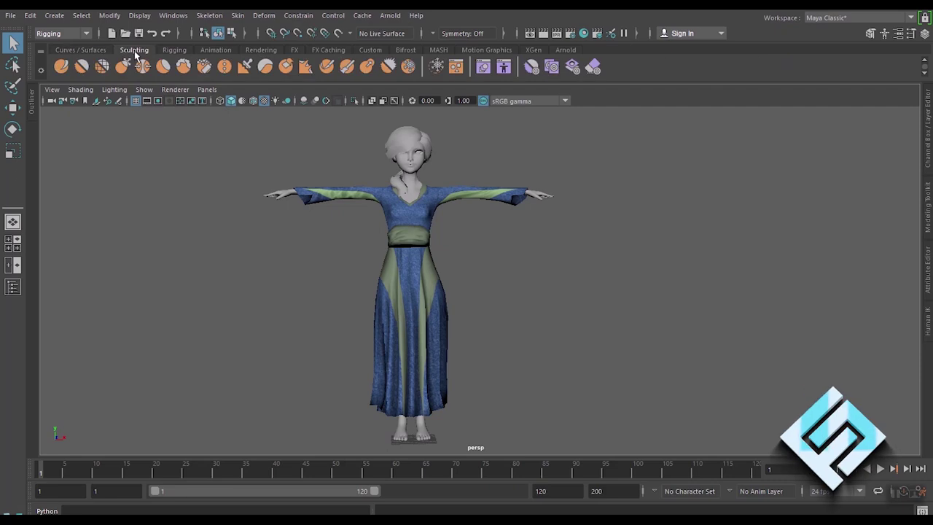
pyautogui.click(174, 50)
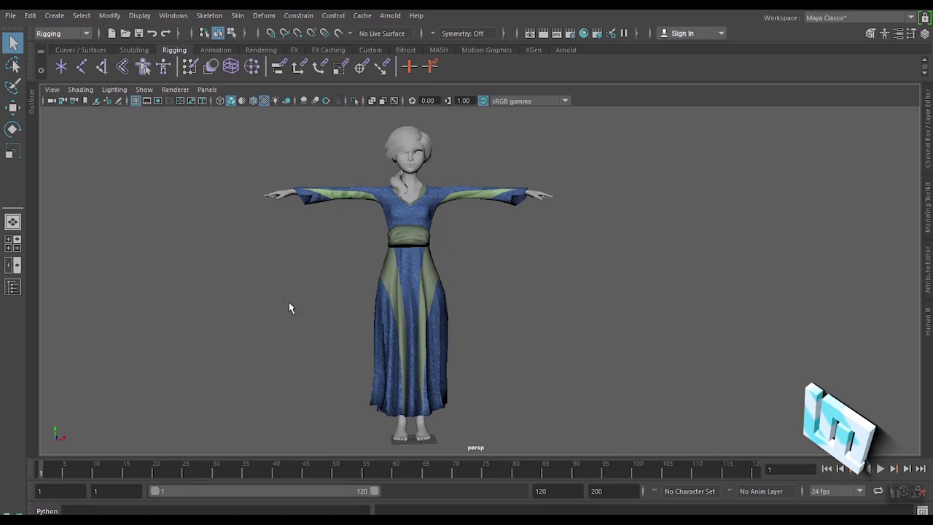
pyautogui.moveTo(225, 291)
pyautogui.keyDown('alt'); pyautogui.mouseDown()
pyautogui.moveTo(387, 301)
pyautogui.moveTo(216, 292)
pyautogui.moveTo(247, 296)
pyautogui.mouseUp(); pyautogui.keyUp('alt')
pyautogui.scroll(2, 353, 292)
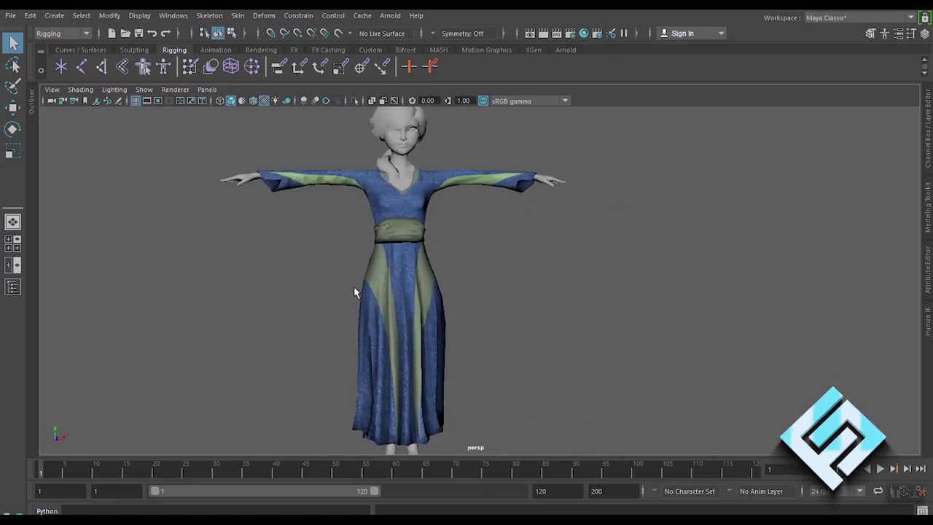
pyautogui.moveTo(397, 281)
pyautogui.keyDown('alt'); pyautogui.mouseDown()
pyautogui.moveTo(412, 299)
pyautogui.moveTo(410, 289)
pyautogui.mouseUp(); pyautogui.keyUp('alt')
pyautogui.scroll(-2, 409, 288)
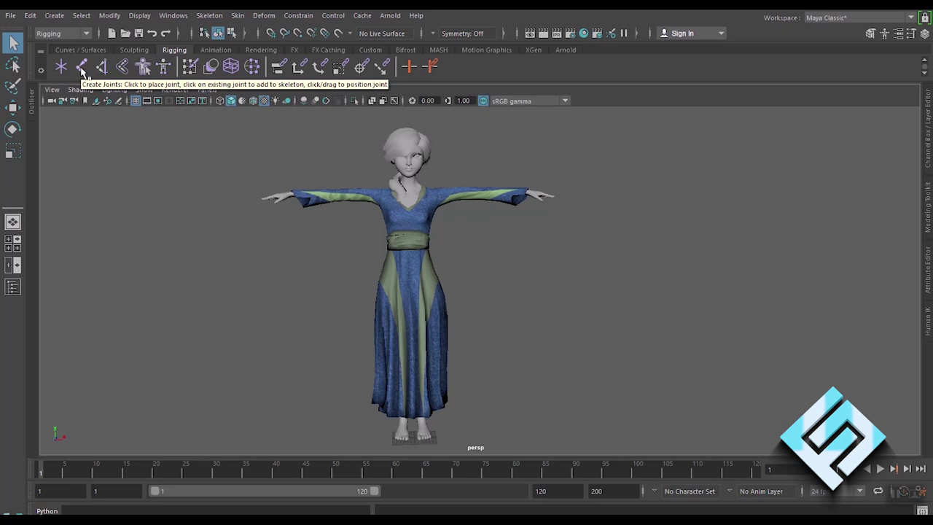
pyautogui.click(82, 69)
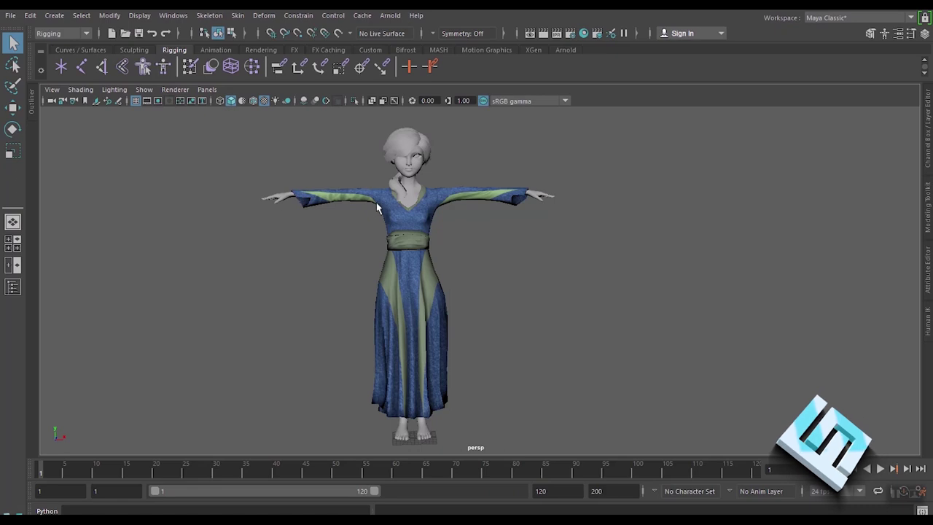
# Orbit behind the character and zoom along the raised arm
pyautogui.moveTo(325, 216)
pyautogui.keyDown('alt'); pyautogui.mouseDown()
pyautogui.moveTo(335, 233)
pyautogui.moveTo(400, 235)
pyautogui.moveTo(422, 249)
pyautogui.moveTo(387, 261)
pyautogui.mouseUp(); pyautogui.keyUp('alt')
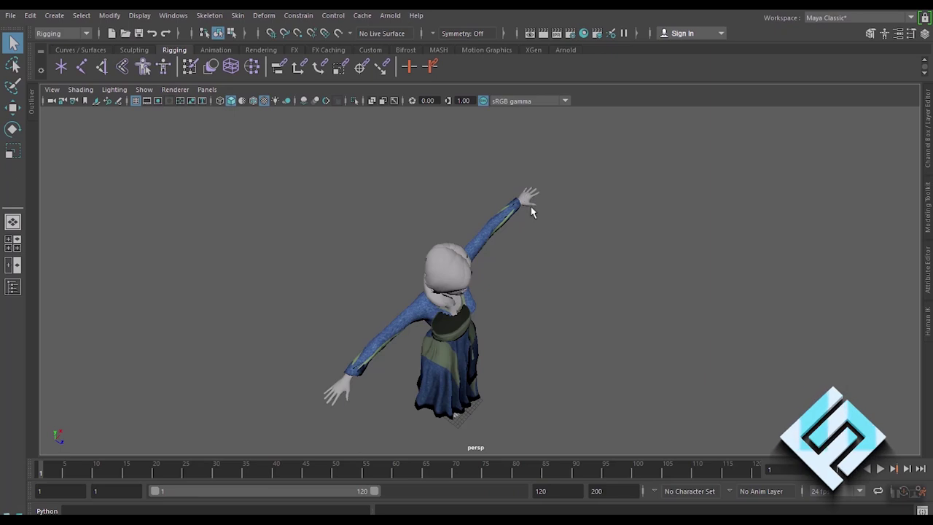
pyautogui.scroll(2, 531, 211)
pyautogui.scroll(2, 535, 218)
pyautogui.scroll(2, 562, 162)
pyautogui.scroll(2, 449, 233)
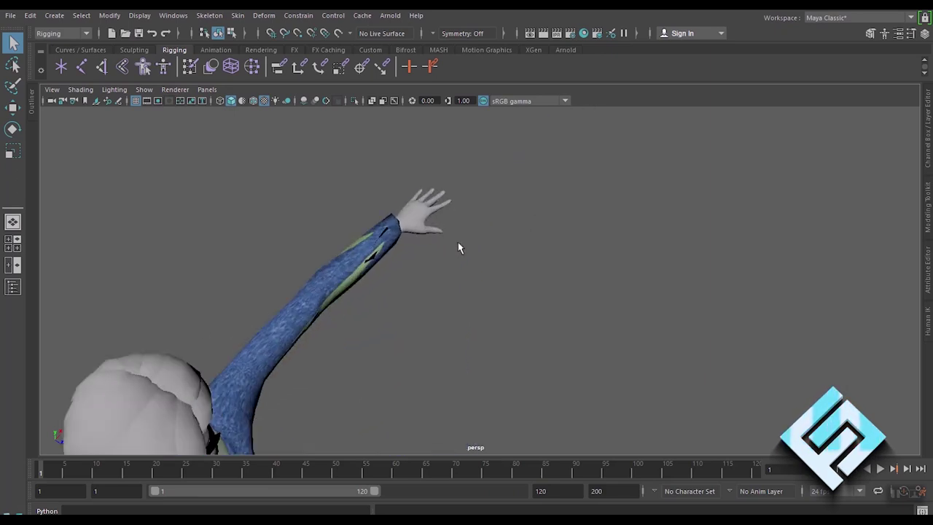
pyautogui.keyDown('alt'); pyautogui.moveTo(458, 248); pyautogui.dragTo(450, 229, button='middle'); pyautogui.keyUp('alt')
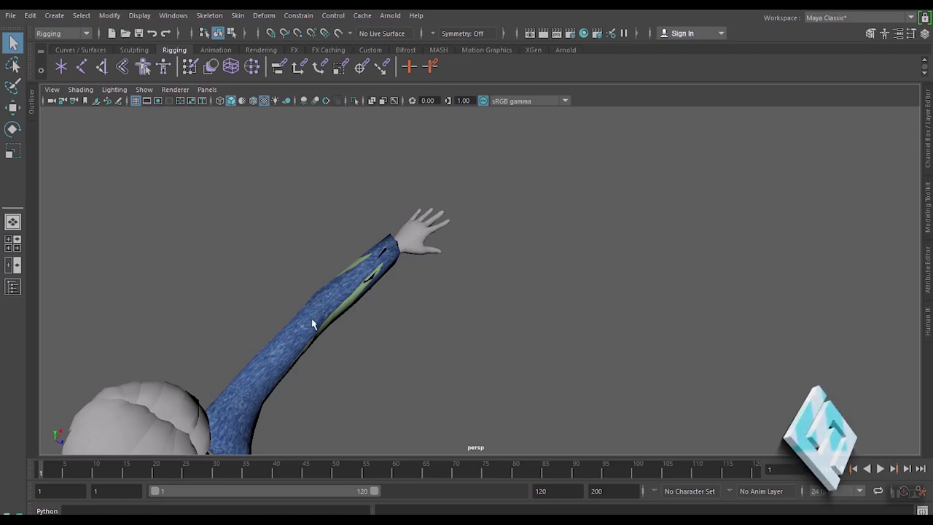
pyautogui.scroll(-3, 307, 324)
pyautogui.keyDown('alt'); pyautogui.moveTo(297, 322); pyautogui.dragTo(206, 225); pyautogui.keyUp('alt')
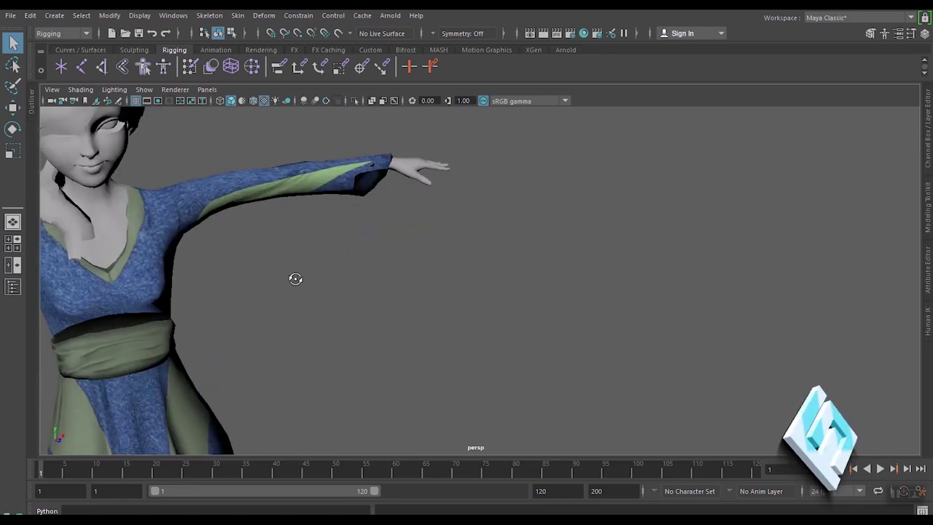
# Tumble and zoom out to frame the full character from the front
pyautogui.keyDown('alt'); pyautogui.moveTo(206, 226); pyautogui.dragTo(419, 235, button='middle'); pyautogui.keyUp('alt')
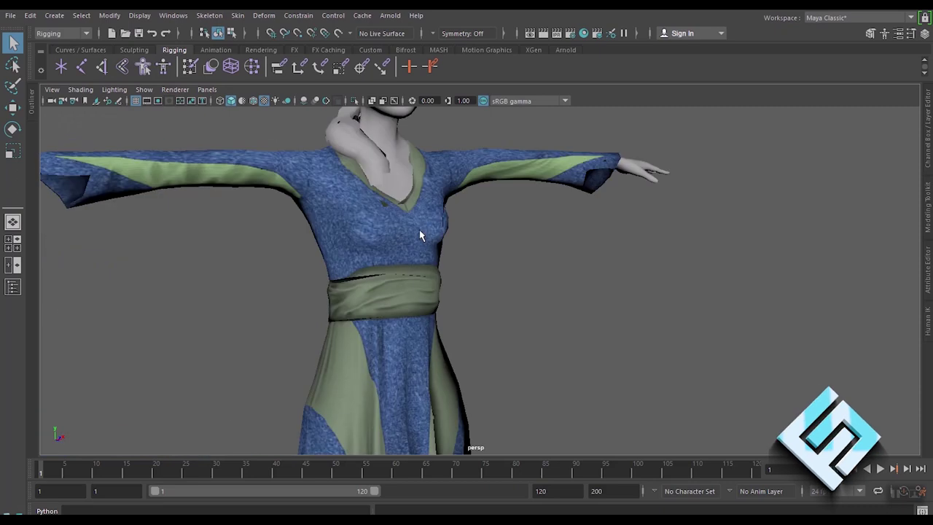
pyautogui.scroll(-3, 419, 233)
pyautogui.moveTo(419, 233)
pyautogui.keyDown('alt'); pyautogui.mouseDown()
pyautogui.moveTo(501, 271)
pyautogui.moveTo(439, 267)
pyautogui.moveTo(462, 270)
pyautogui.mouseUp(); pyautogui.keyUp('alt')
pyautogui.scroll(3, 462, 264)
pyautogui.scroll(-3, 462, 264)
pyautogui.scroll(-2, 461, 277)
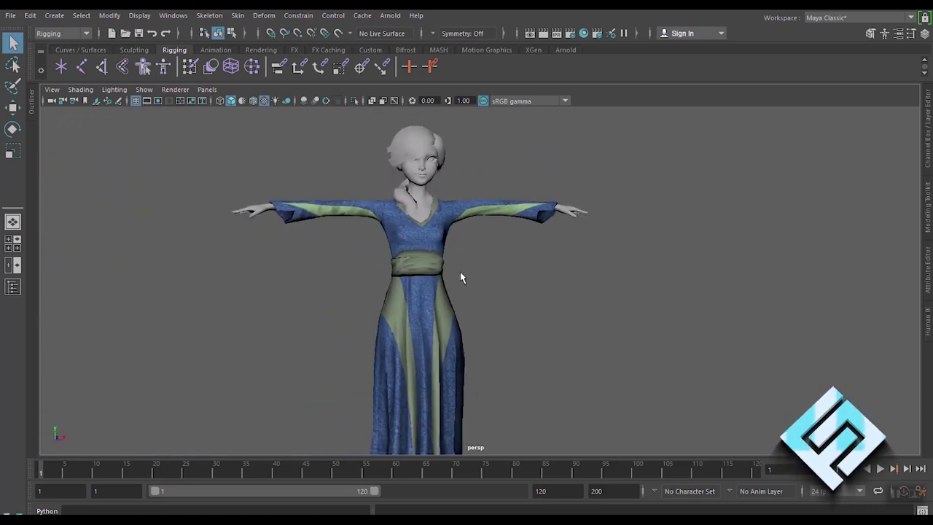
pyautogui.keyDown('alt'); pyautogui.moveTo(467, 288); pyautogui.dragTo(461, 261, button='middle'); pyautogui.keyUp('alt')
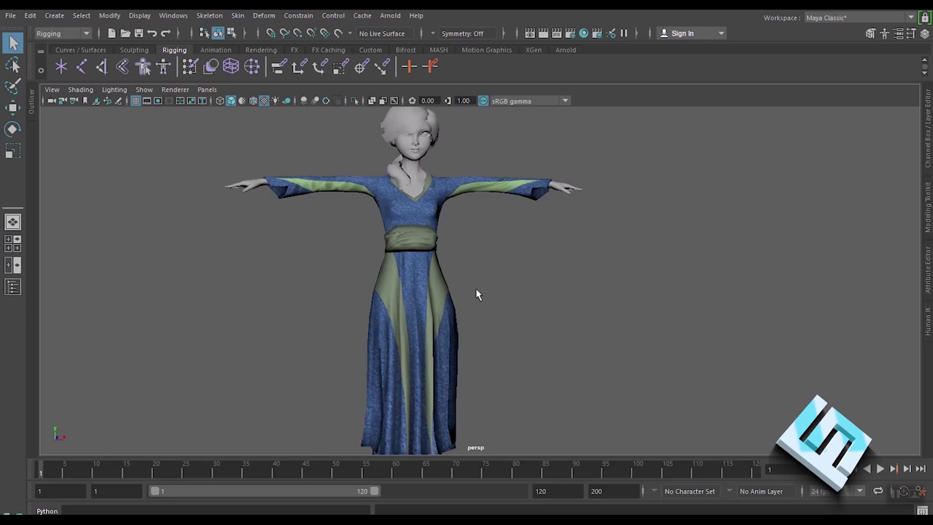
pyautogui.scroll(-2, 475, 288)
pyautogui.moveTo(475, 289)
pyautogui.keyDown('alt'); pyautogui.mouseDown()
pyautogui.moveTo(461, 271)
pyautogui.moveTo(467, 285)
pyautogui.mouseUp(); pyautogui.keyUp('alt')
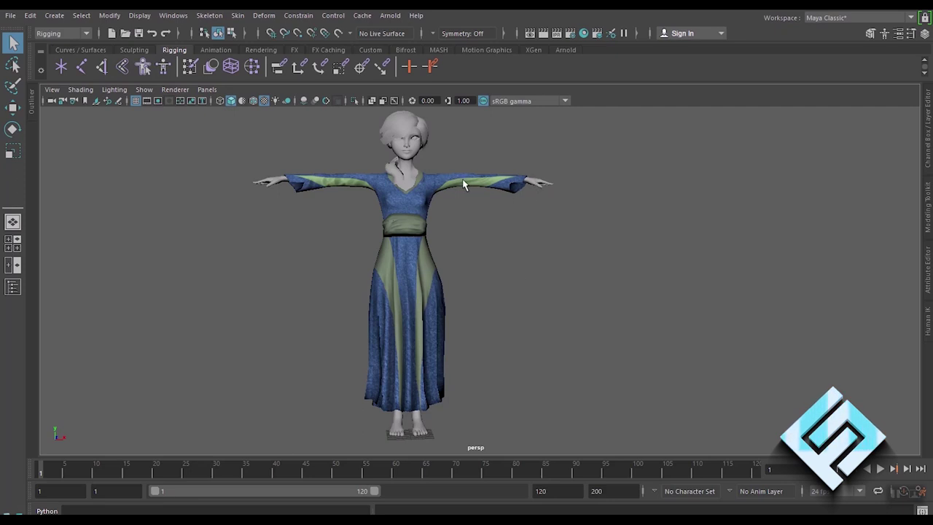
# Enable X-Ray Joints and turn off Hardware Texturing in the viewport Shading menu
pyautogui.click(146, 90)
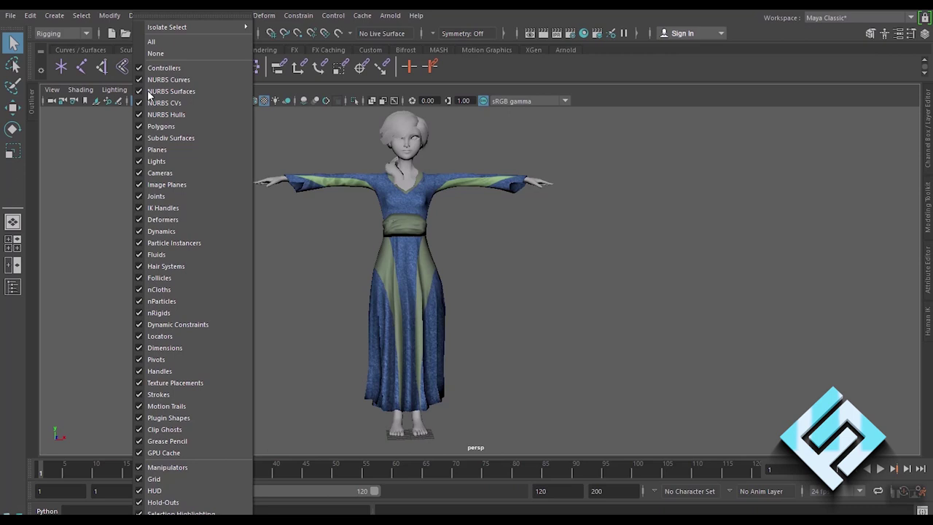
pyautogui.click(82, 89)
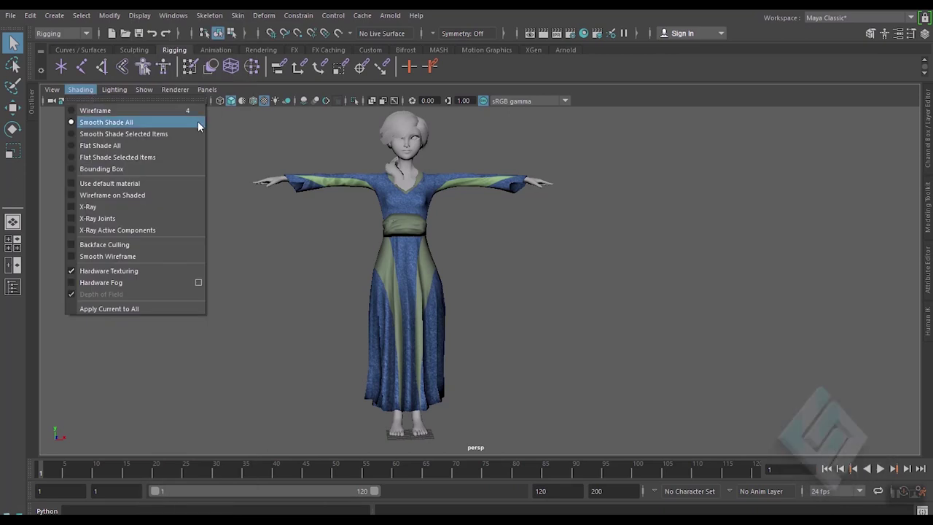
pyautogui.click(227, 136)
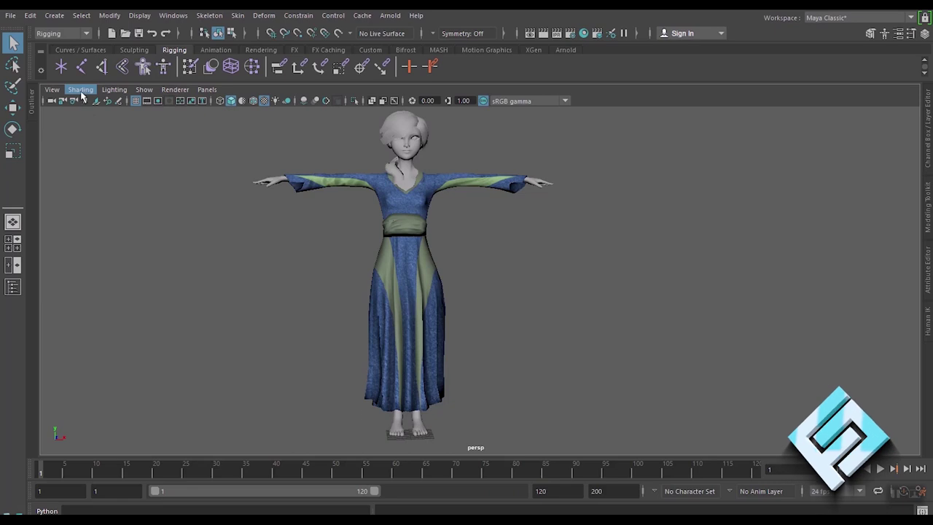
pyautogui.click(86, 91)
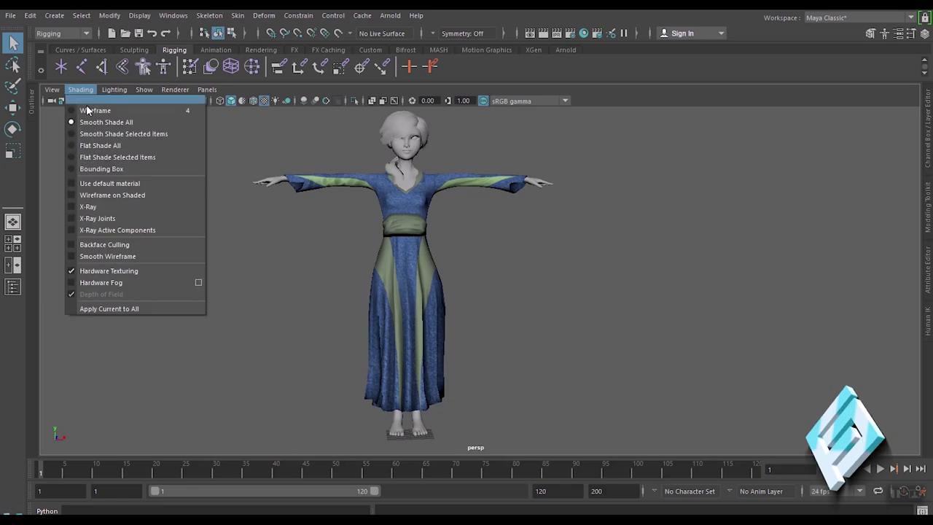
pyautogui.click(73, 219)
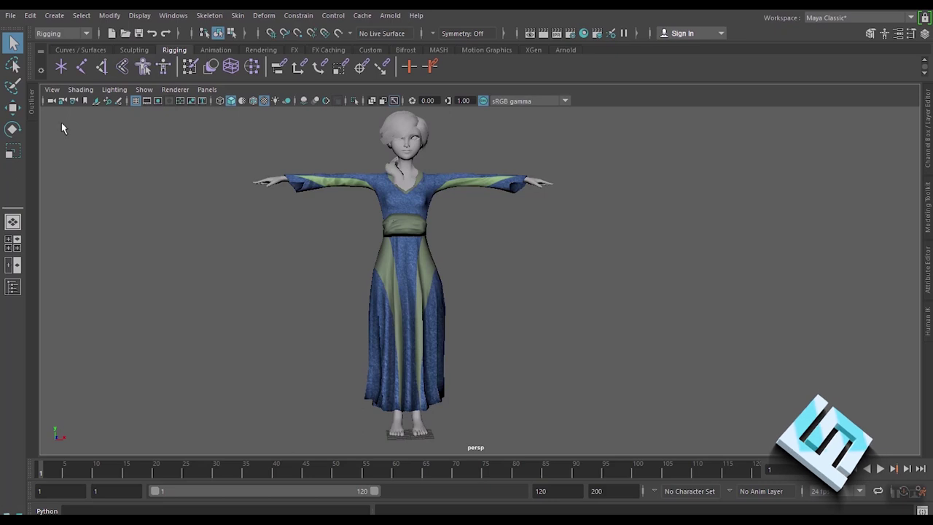
pyautogui.click(80, 90)
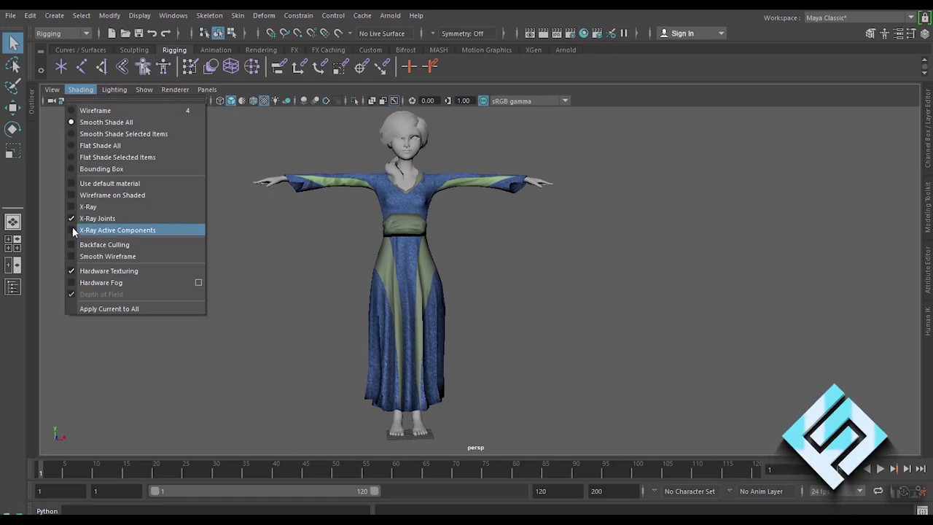
pyautogui.click(109, 271)
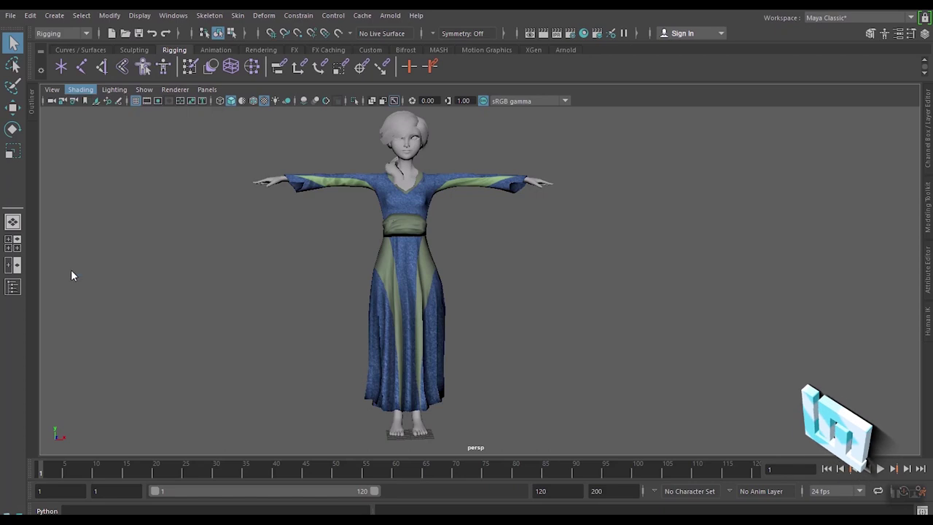
# Turn on X-Ray and switch the character to Wireframe display
pyautogui.click(81, 90)
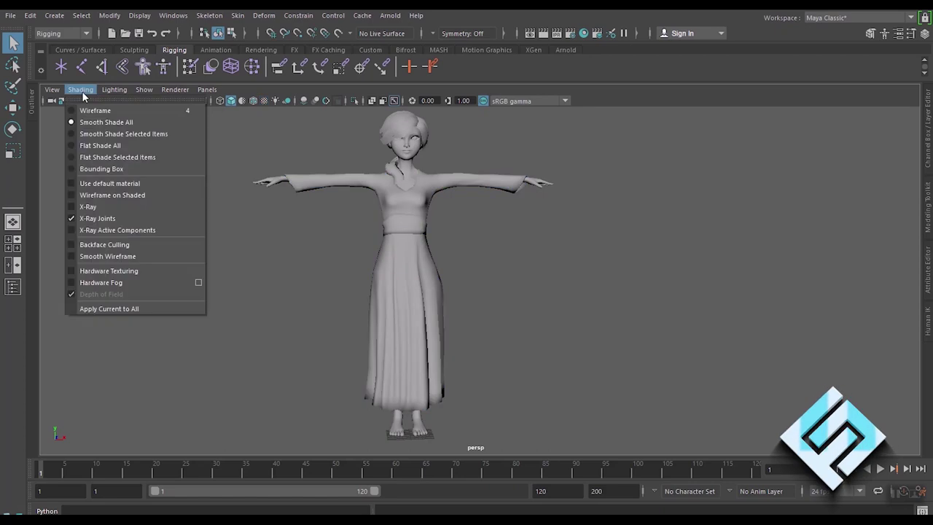
pyautogui.hotkey('alt', 'x')
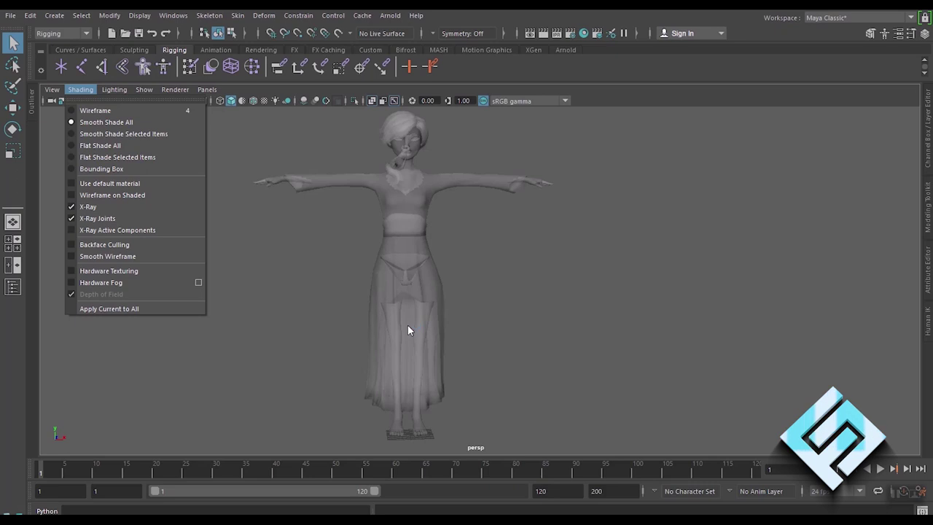
pyautogui.click(437, 277)
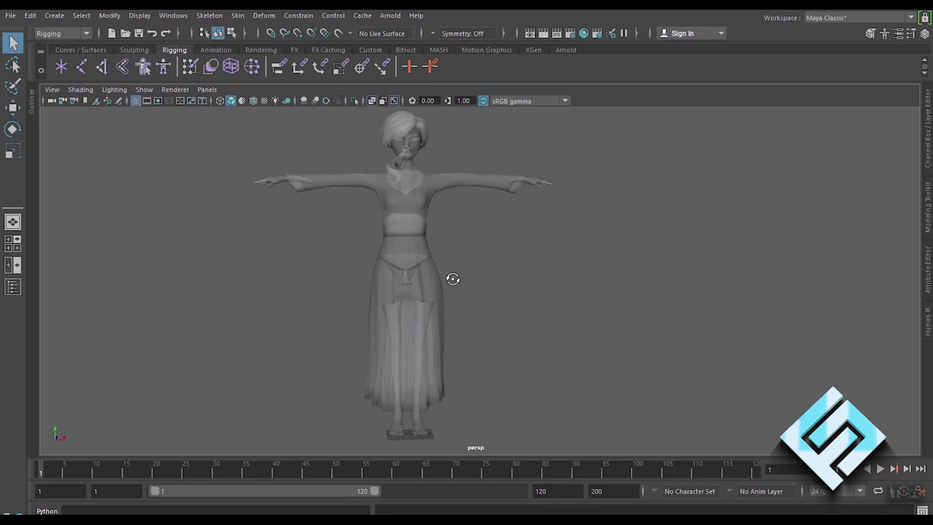
pyautogui.moveTo(452, 277)
pyautogui.keyDown('alt'); pyautogui.mouseDown()
pyautogui.moveTo(308, 290)
pyautogui.moveTo(478, 285)
pyautogui.moveTo(455, 276)
pyautogui.mouseUp(); pyautogui.keyUp('alt')
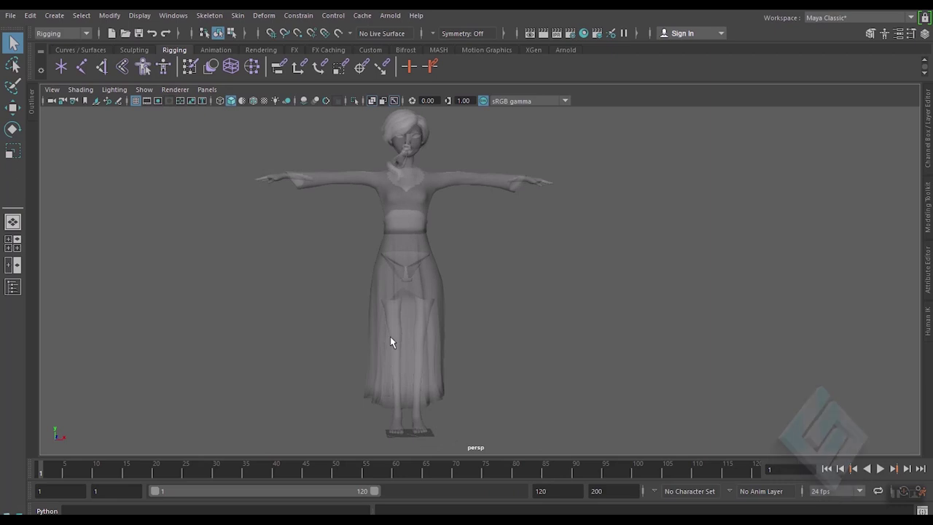
pyautogui.click(80, 89)
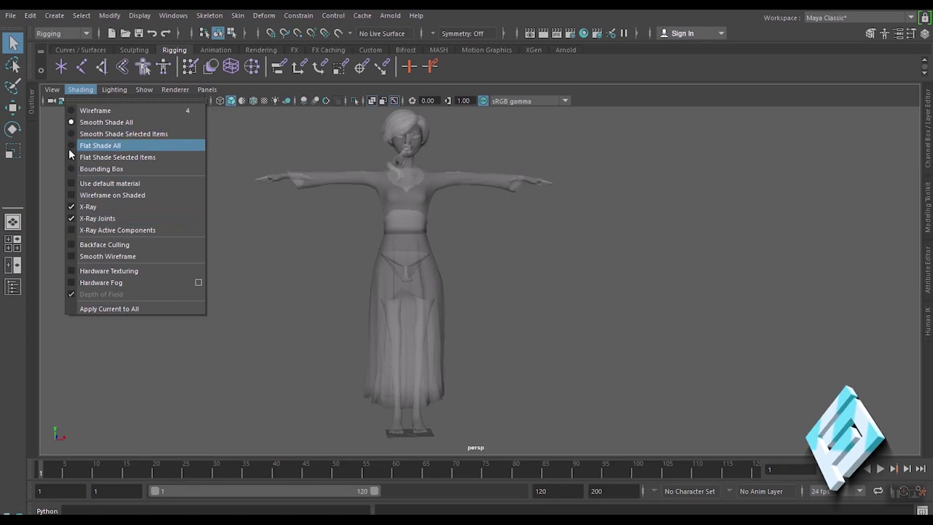
pyautogui.click(73, 121)
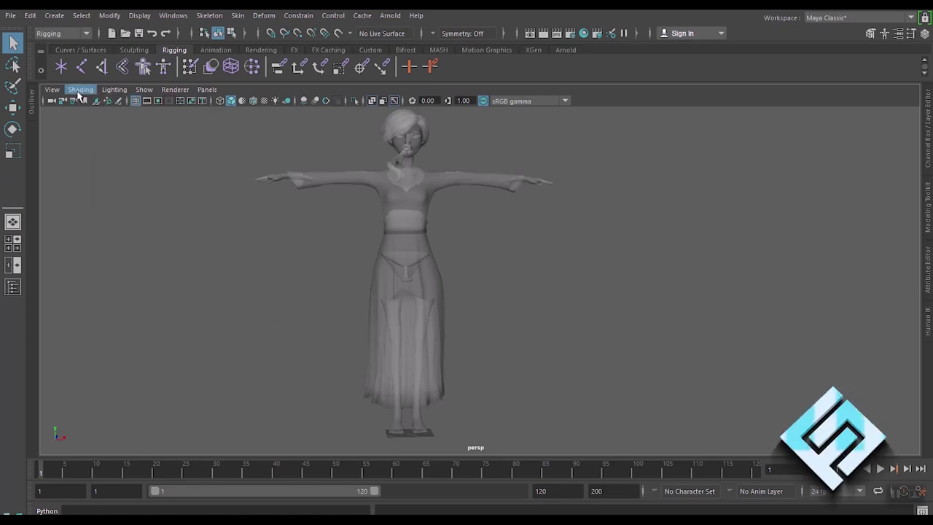
pyautogui.click(80, 89)
pyautogui.click(71, 108)
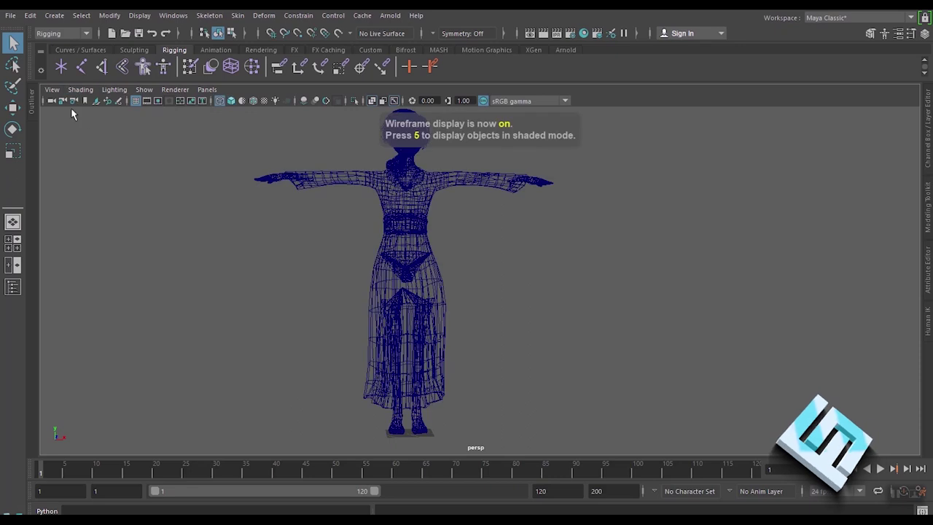
# Tumble to the character's back, then switch to the four-view layout
pyautogui.moveTo(504, 289)
pyautogui.keyDown('alt'); pyautogui.mouseDown()
pyautogui.moveTo(368, 287)
pyautogui.moveTo(503, 283)
pyautogui.mouseUp(); pyautogui.keyUp('alt')
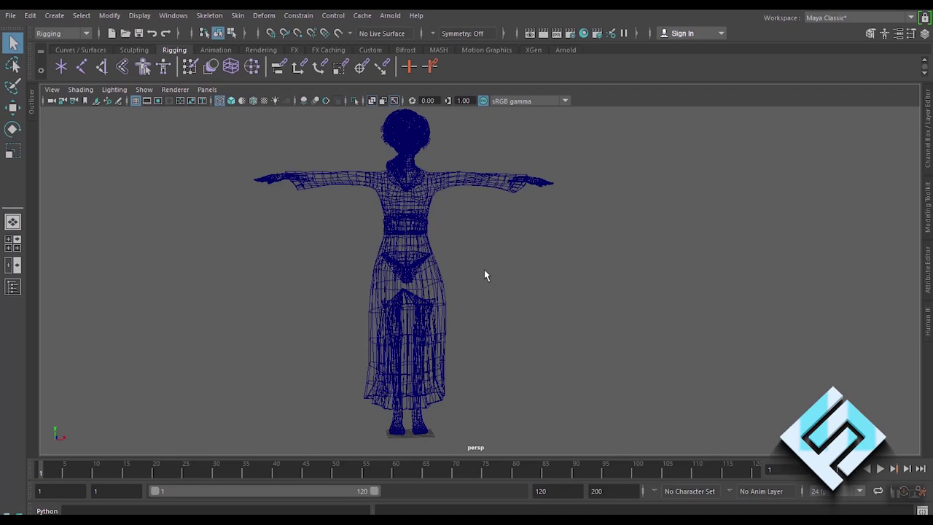
pyautogui.press('space')
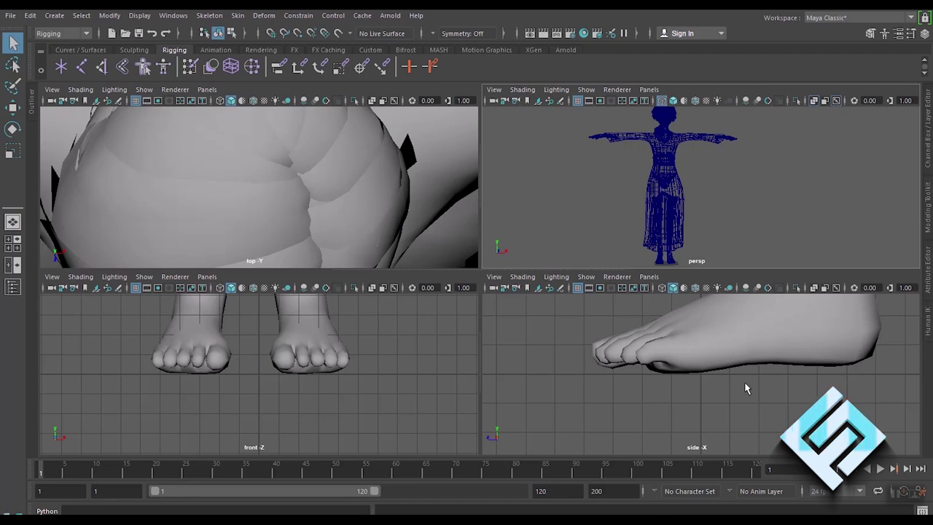
# Maximize the side view, zoom and pan over the character, then return to perspective
pyautogui.press('space')
pyautogui.scroll(-2, 639, 302)
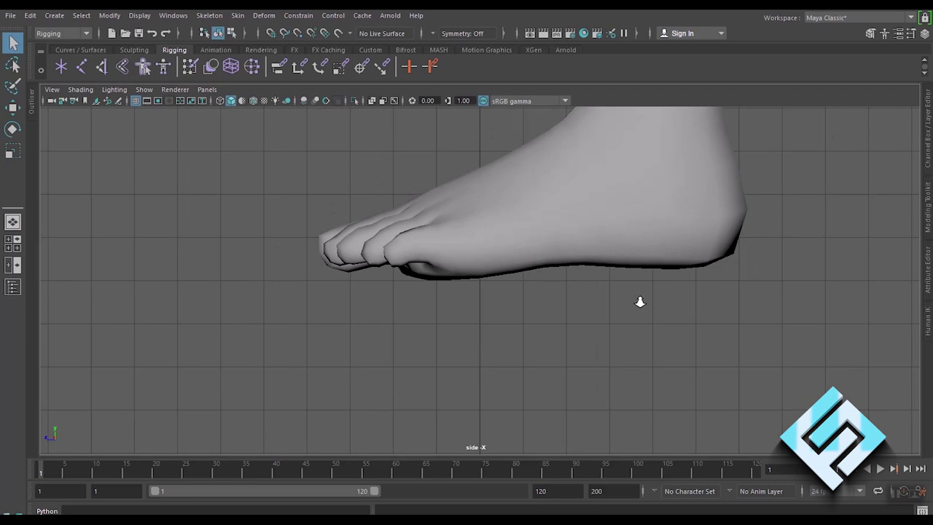
pyautogui.scroll(-3, 639, 301)
pyautogui.scroll(-2, 639, 302)
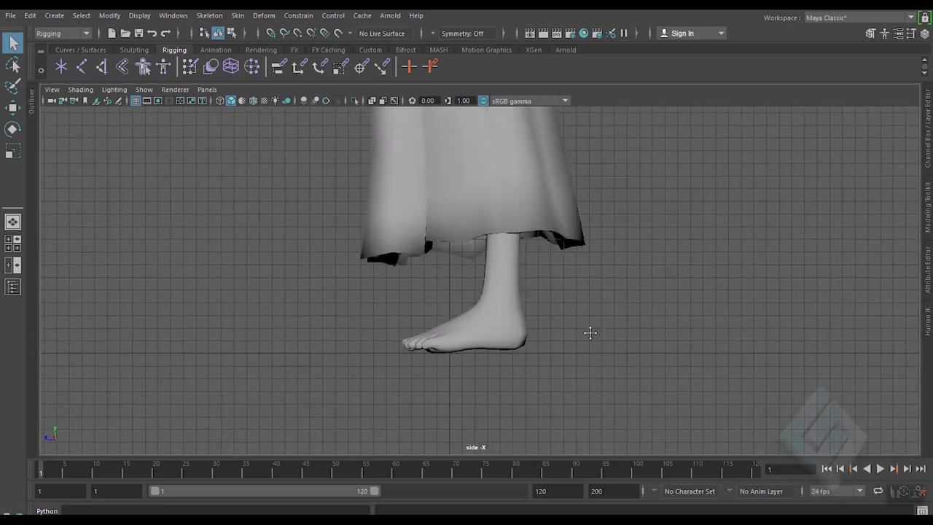
pyautogui.scroll(-2, 590, 332)
pyautogui.scroll(-2, 564, 370)
pyautogui.scroll(-1, 564, 369)
pyautogui.scroll(1, 563, 357)
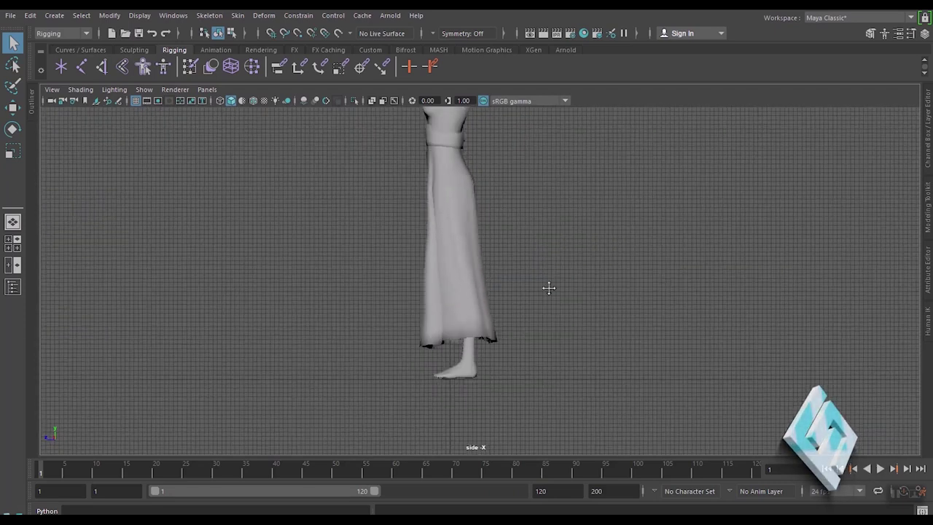
pyautogui.keyDown('alt'); pyautogui.moveTo(548, 288); pyautogui.dragTo(547, 330, button='middle'); pyautogui.keyUp('alt')
pyautogui.keyDown('alt'); pyautogui.moveTo(547, 334); pyautogui.dragTo(558, 327); pyautogui.keyUp('alt')
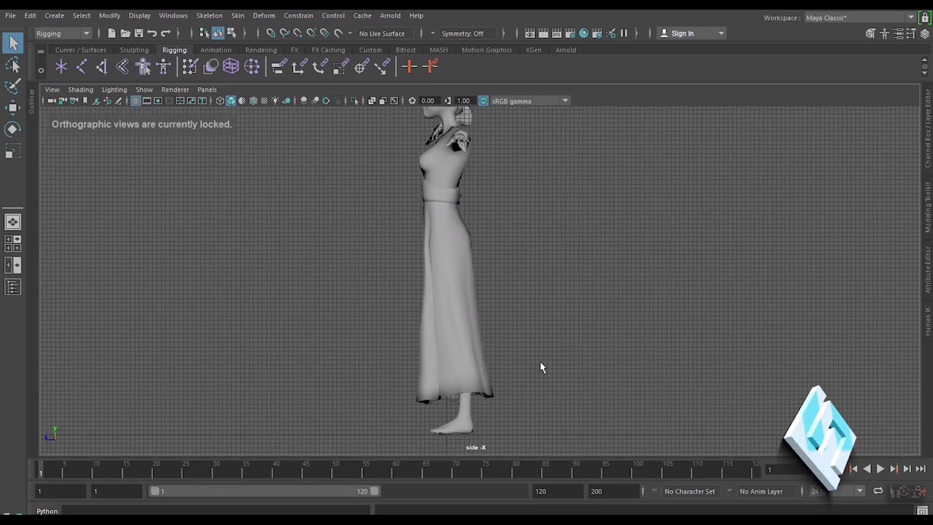
pyautogui.keyDown('alt'); pyautogui.moveTo(516, 377); pyautogui.dragTo(512, 358, button='middle'); pyautogui.keyUp('alt')
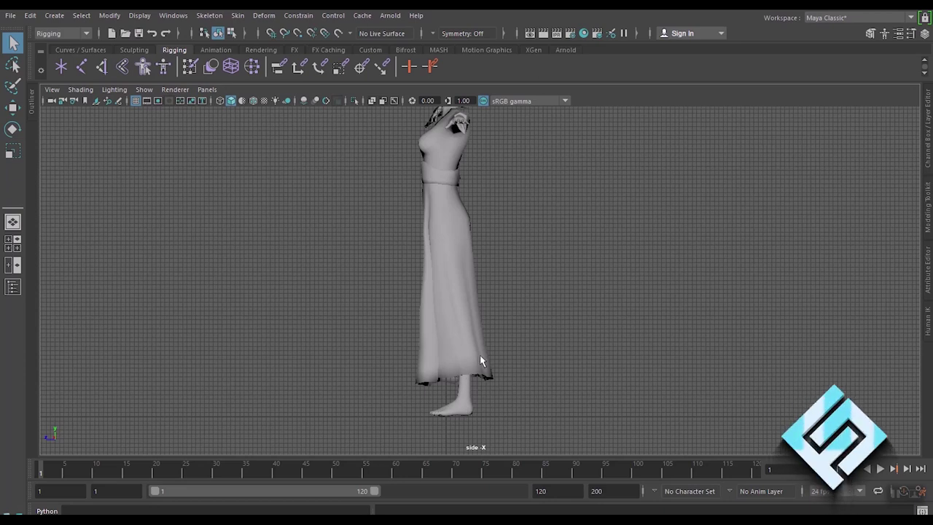
pyautogui.press('space')
pyautogui.press('space')
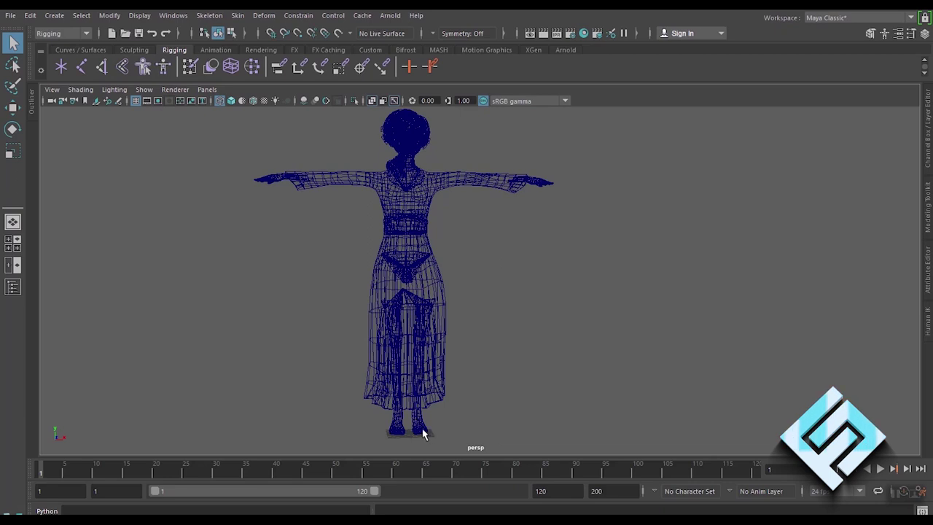
# Maximize the side view again and zoom in to centre the dress hem and feet
pyautogui.press('space')
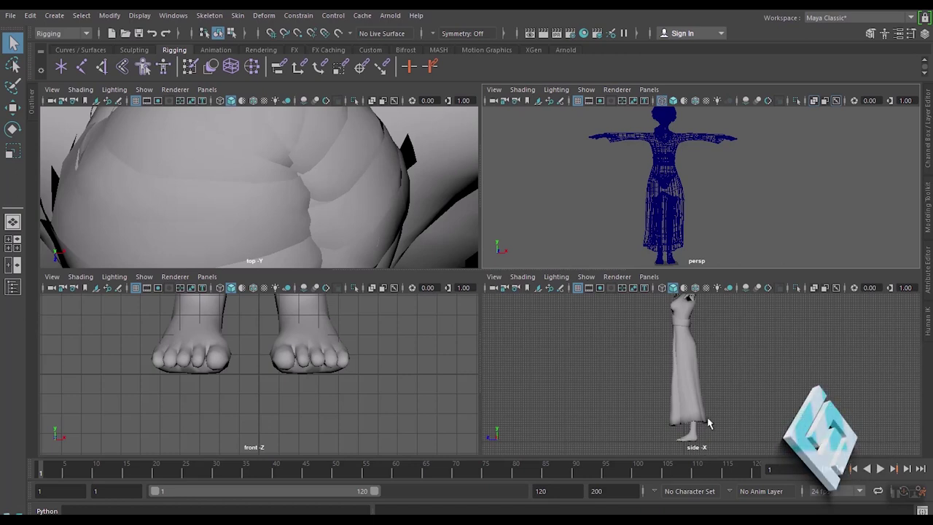
pyautogui.press('space')
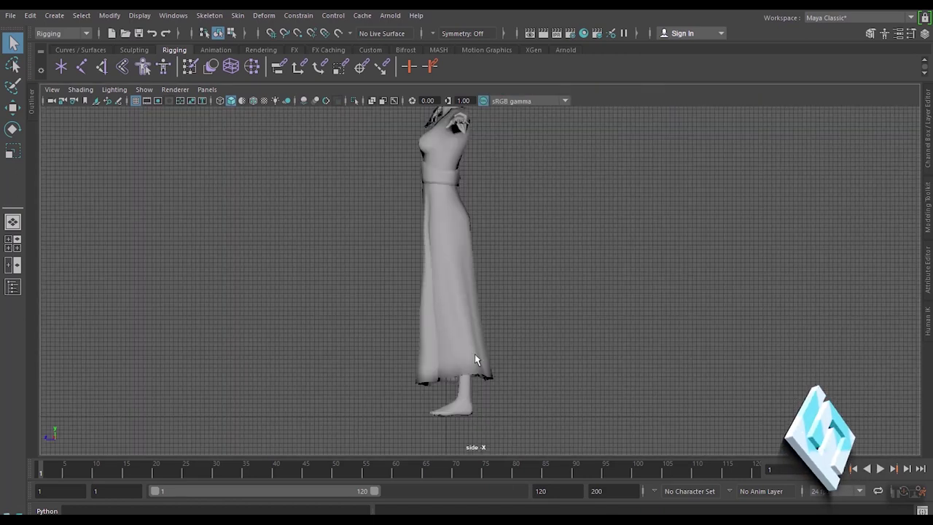
pyautogui.scroll(2, 474, 355)
pyautogui.scroll(2, 483, 350)
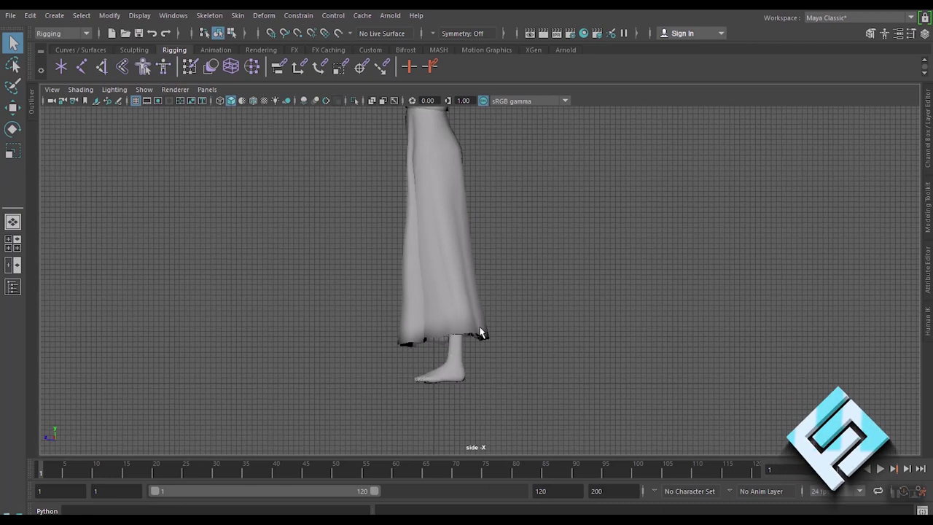
pyautogui.scroll(2, 480, 333)
pyautogui.scroll(1, 475, 354)
pyautogui.scroll(2, 466, 365)
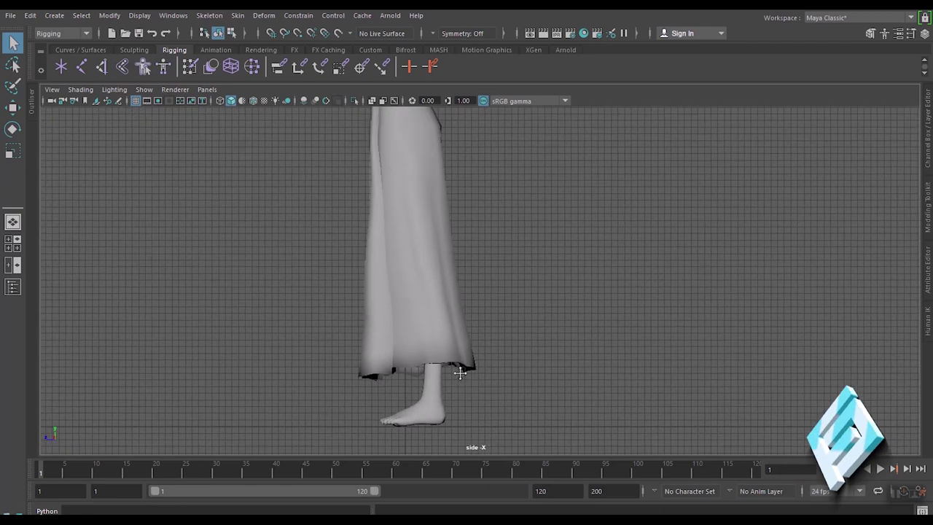
pyautogui.keyDown('alt'); pyautogui.moveTo(460, 372); pyautogui.dragTo(467, 381, button='middle'); pyautogui.keyUp('alt')
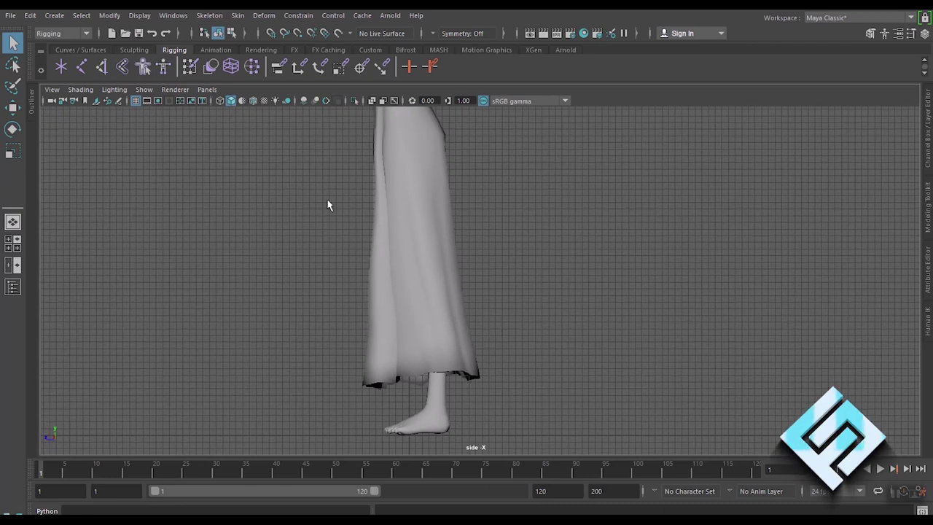
# Turn on X-Ray Joints and X-Ray, and switch the side view to wireframe
pyautogui.click(81, 89)
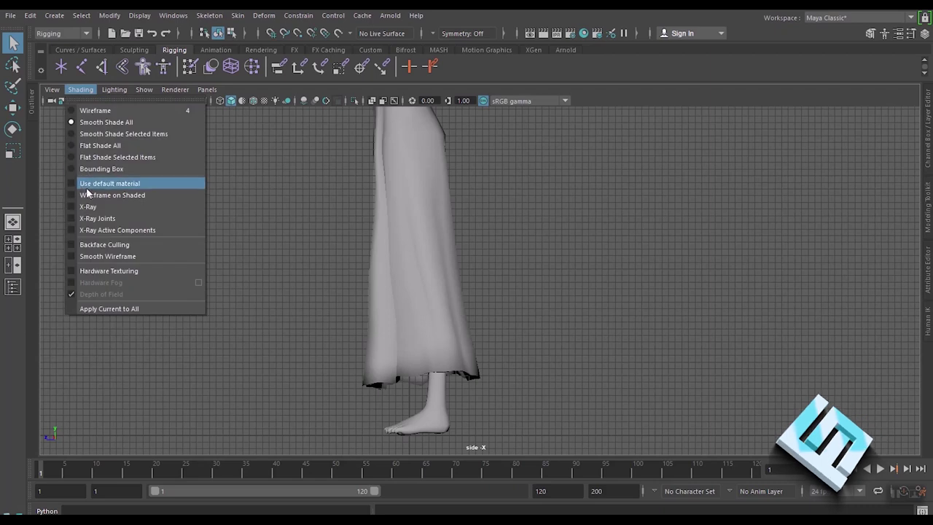
pyautogui.click(74, 217)
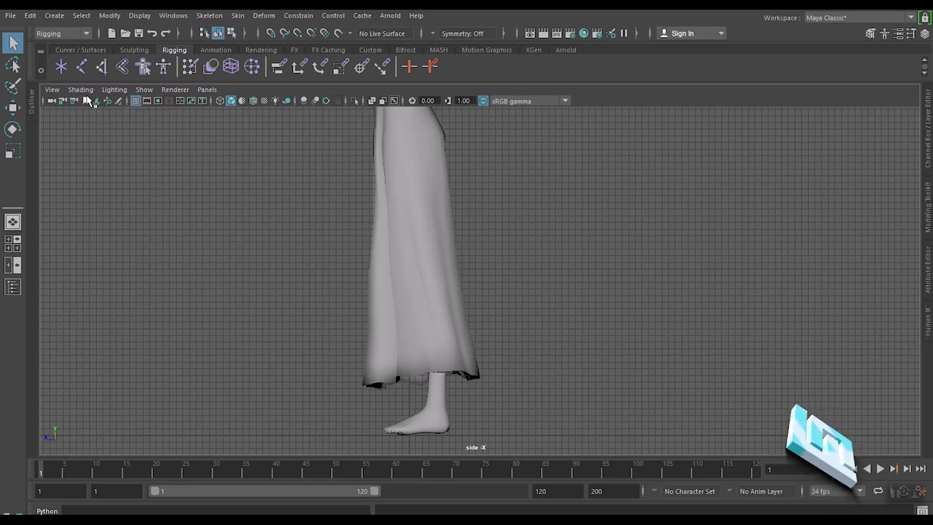
pyautogui.click(80, 89)
pyautogui.click(69, 204)
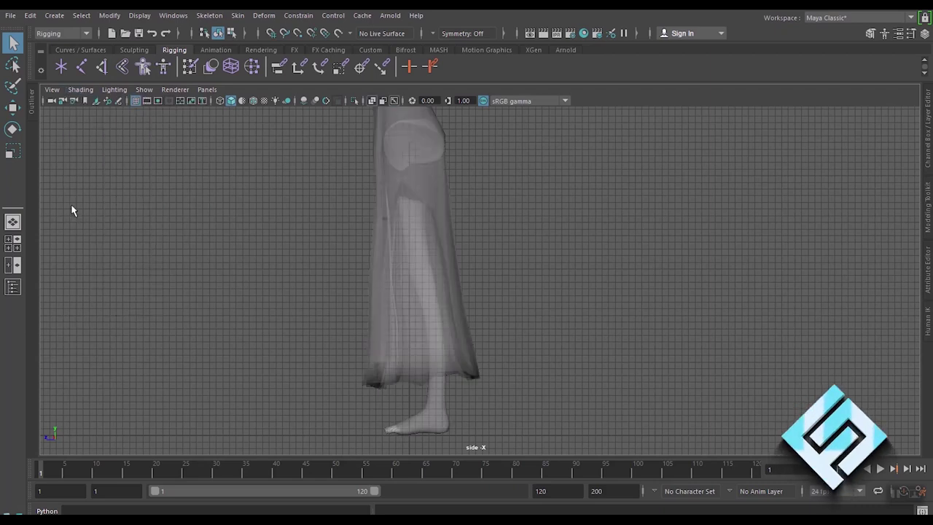
pyautogui.click(80, 88)
pyautogui.click(73, 107)
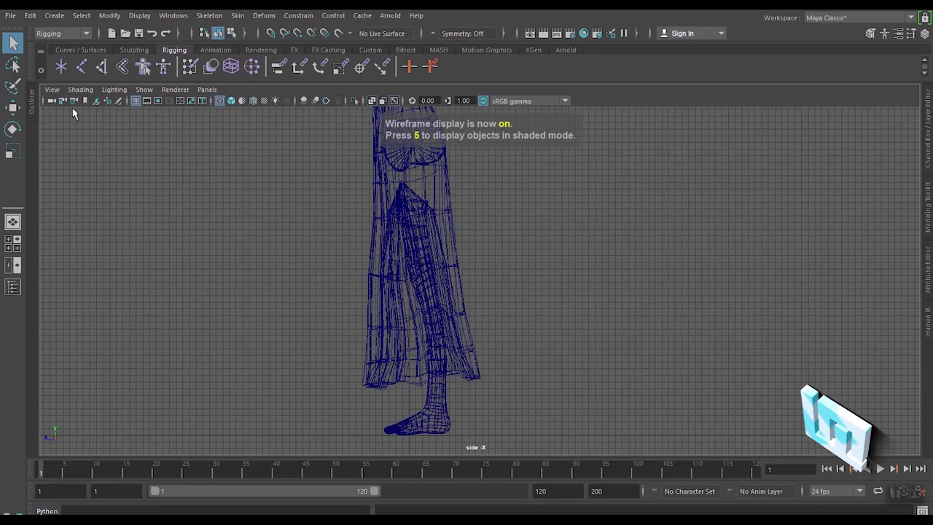
pyautogui.scroll(2, 471, 321)
pyautogui.scroll(2, 472, 320)
# Zoom and pan the side view to centre the wireframe leg and foot below the dress hem
pyautogui.scroll(2, 472, 320)
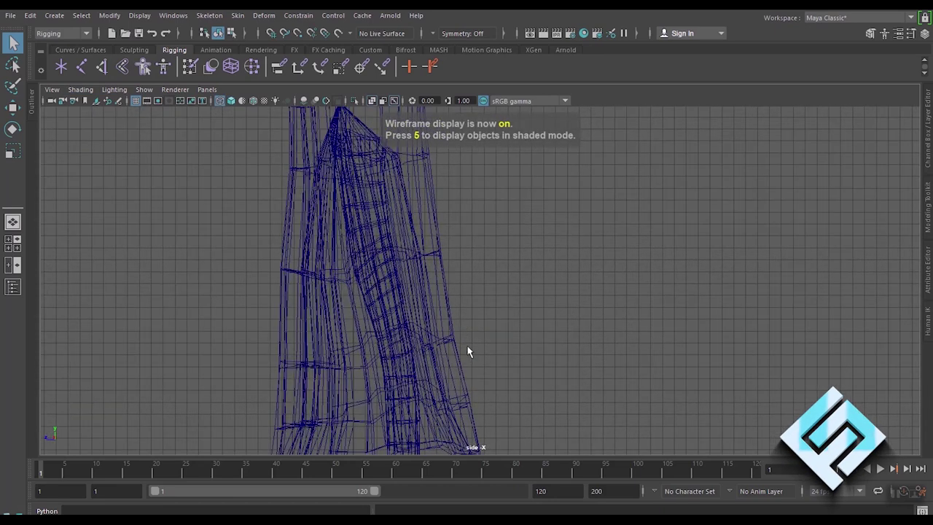
pyautogui.moveTo(468, 351)
pyautogui.keyDown('alt'); pyautogui.mouseDown(button='middle')
pyautogui.moveTo(458, 240)
pyautogui.moveTo(471, 214)
pyautogui.mouseUp(button='middle'); pyautogui.keyUp('alt')
pyautogui.scroll(1, 470, 328)
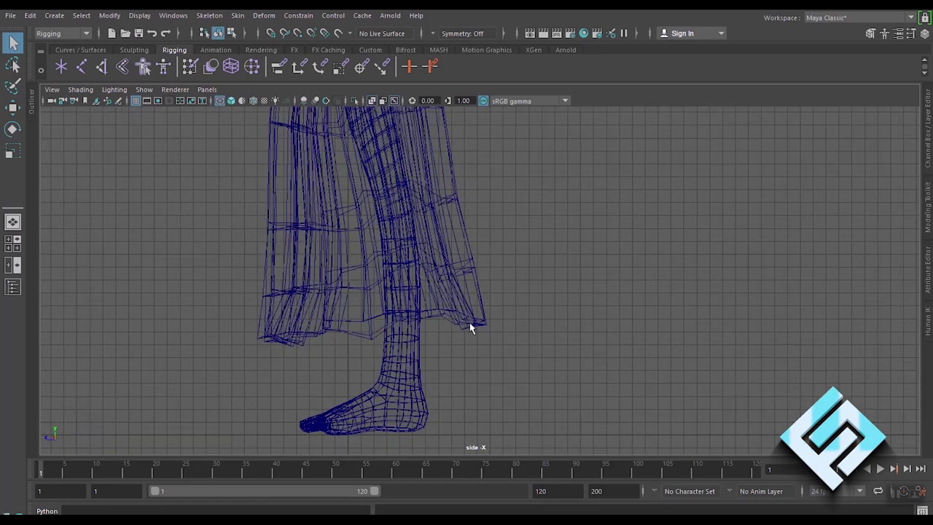
pyautogui.scroll(1, 470, 328)
pyautogui.keyDown('alt'); pyautogui.moveTo(474, 347); pyautogui.dragTo(473, 337, button='middle'); pyautogui.keyUp('alt')
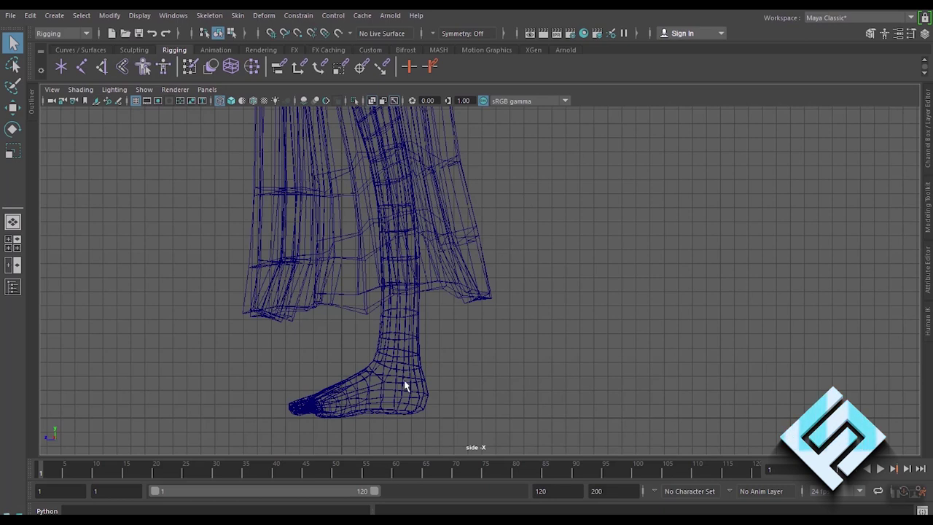
pyautogui.scroll(-1, 463, 263)
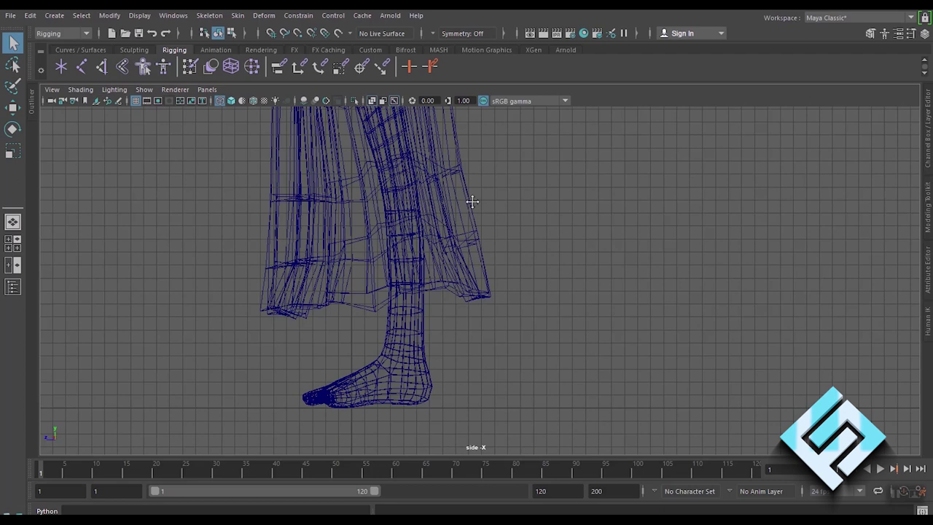
pyautogui.scroll(2, 469, 198)
pyautogui.scroll(-1, 468, 266)
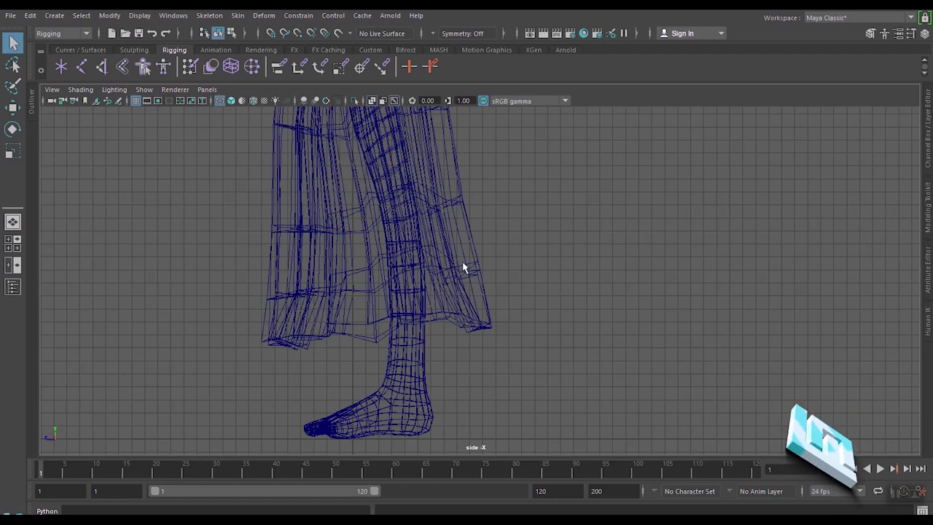
pyautogui.scroll(-1, 462, 267)
pyautogui.scroll(-2, 462, 266)
pyautogui.scroll(-1, 462, 266)
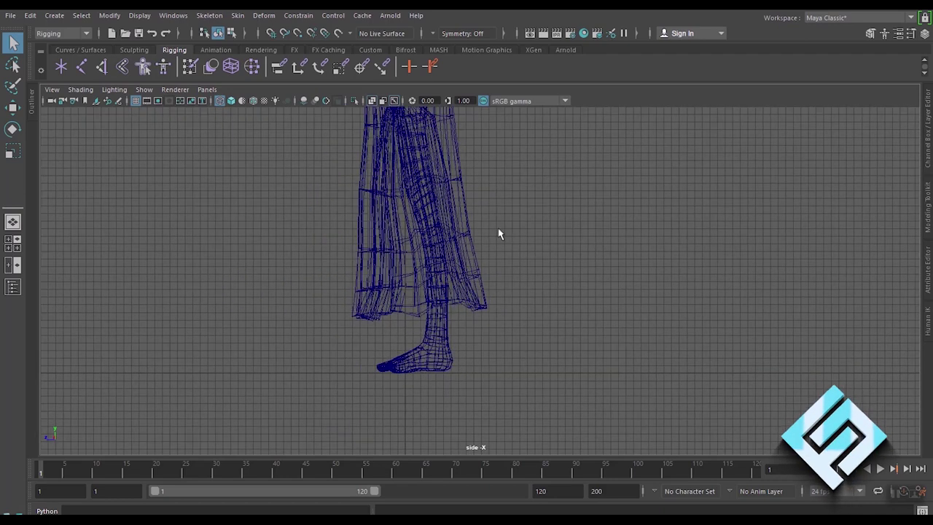
pyautogui.keyDown('alt'); pyautogui.moveTo(499, 233); pyautogui.dragTo(486, 215, button='middle'); pyautogui.keyUp('alt')
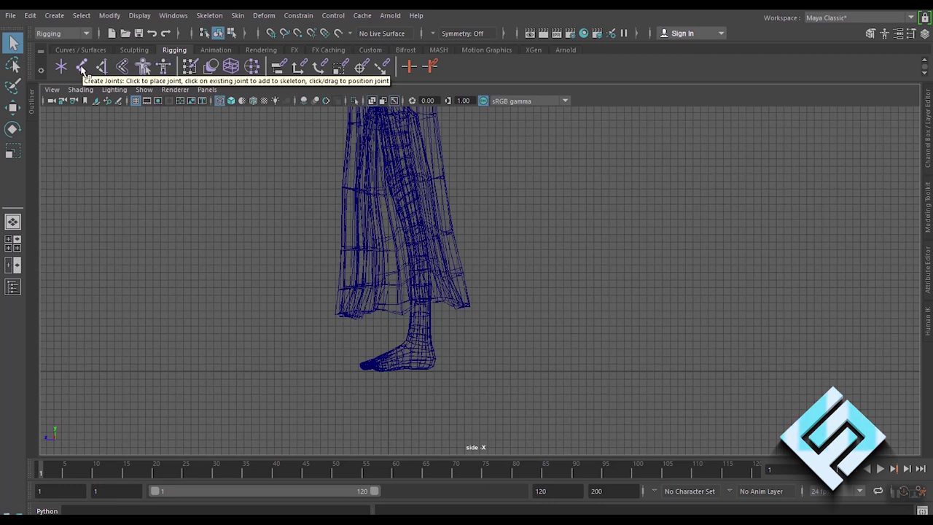
# Use Create Joints to place the leg joints in the side view, ending with one at the ankle
pyautogui.click(82, 68)
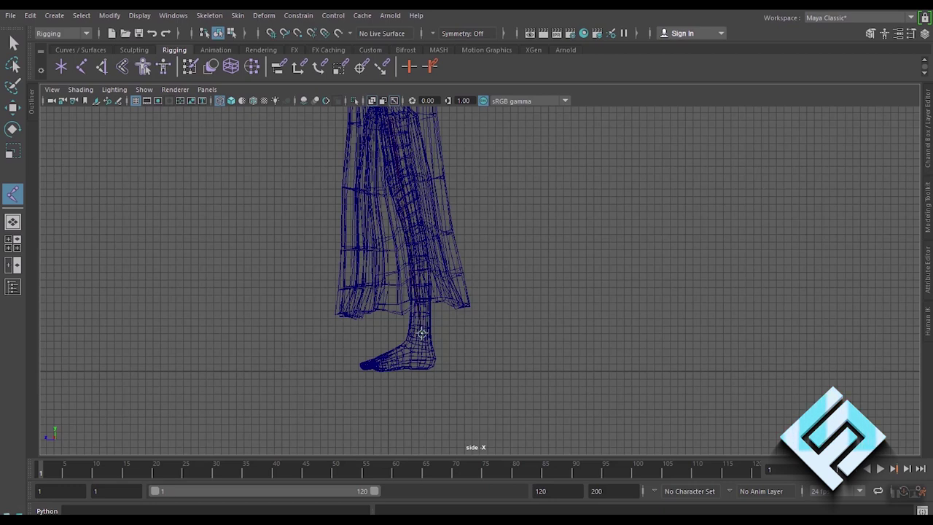
pyautogui.click(421, 333)
pyautogui.click(81, 89)
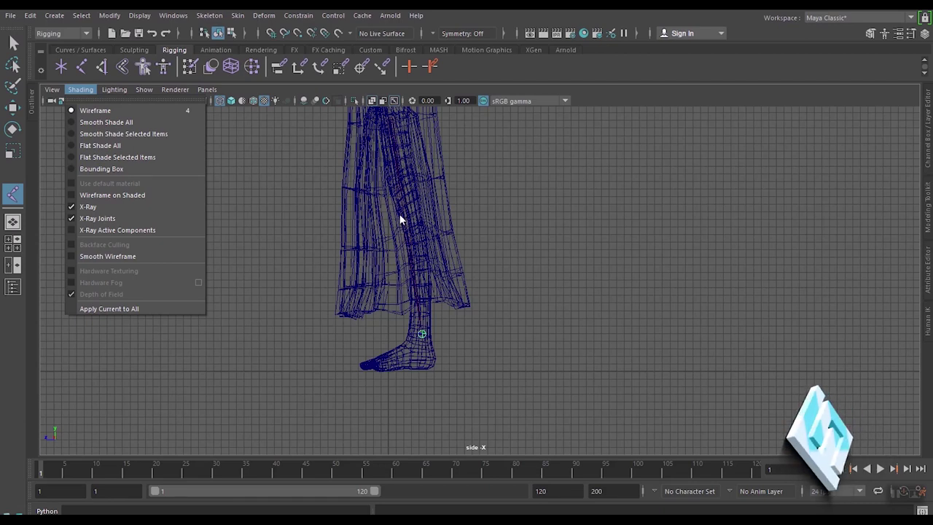
# Switch to textured display (6) and maximise the front view on the legs
pyautogui.press('6')
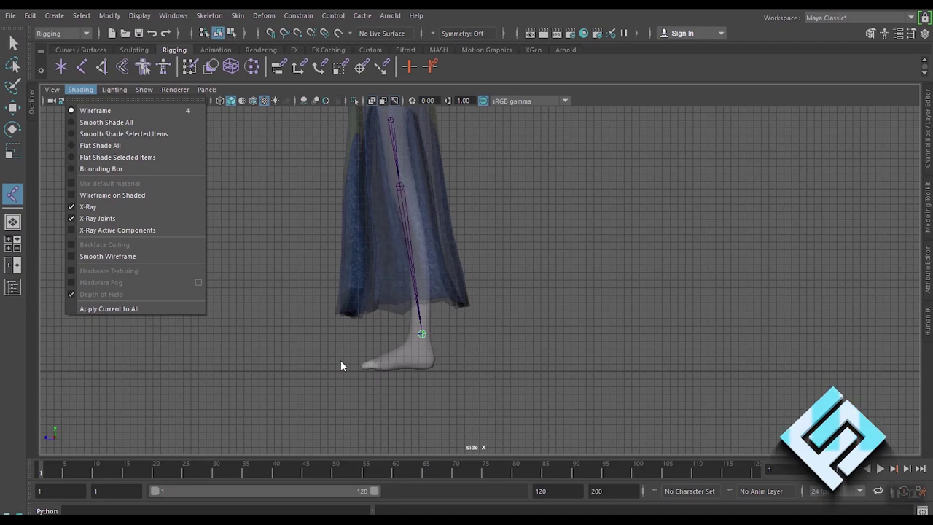
pyautogui.press('space')
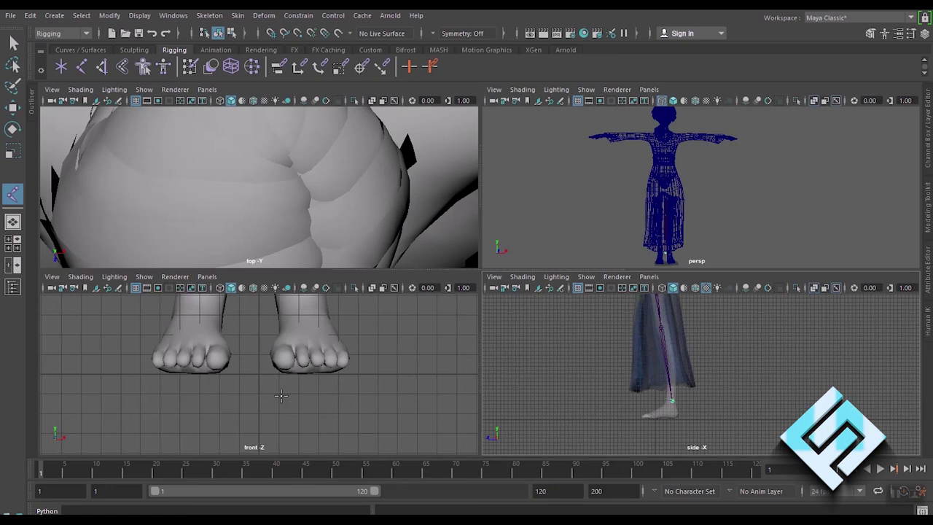
pyautogui.press('space')
pyautogui.scroll(-2, 509, 319)
pyautogui.scroll(-2, 510, 319)
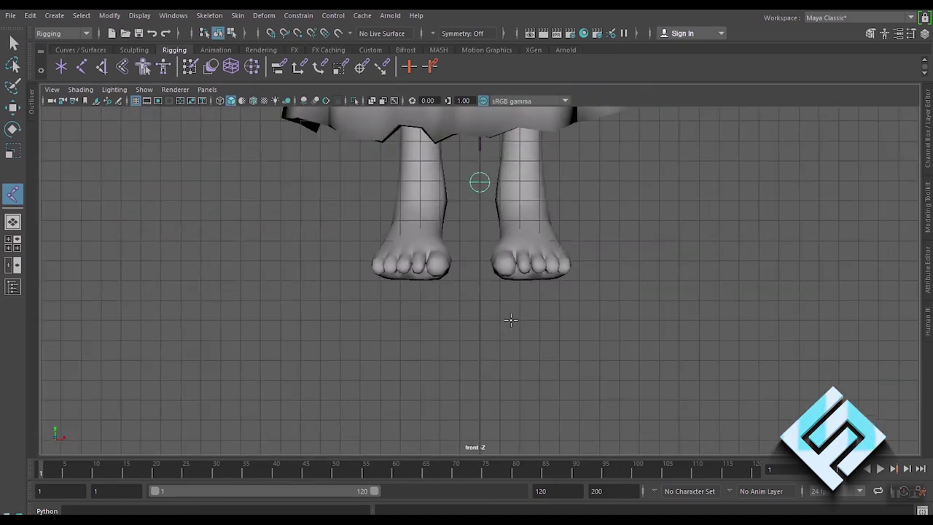
pyautogui.scroll(-3, 509, 319)
pyautogui.scroll(1, 489, 339)
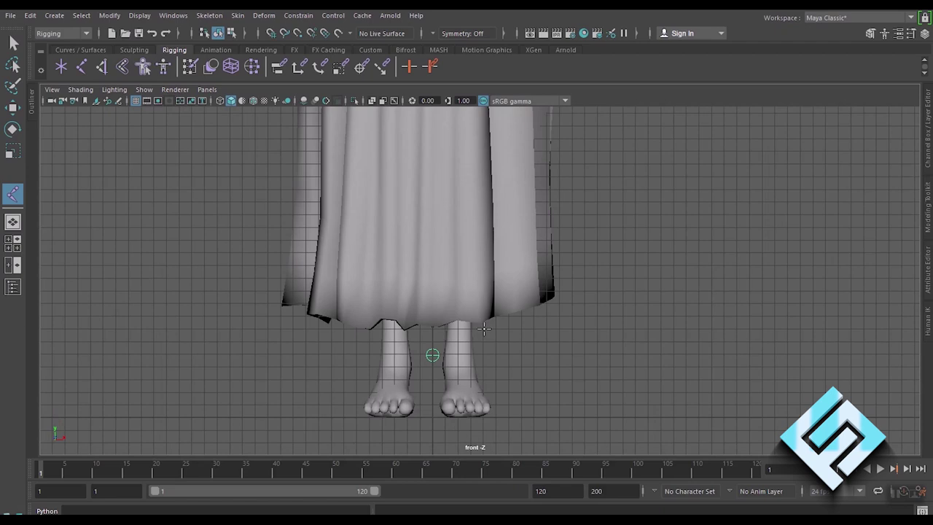
# Turn on Shading > X-Ray and X-Ray Joints so the leg chain shows through the robe
pyautogui.click(80, 89)
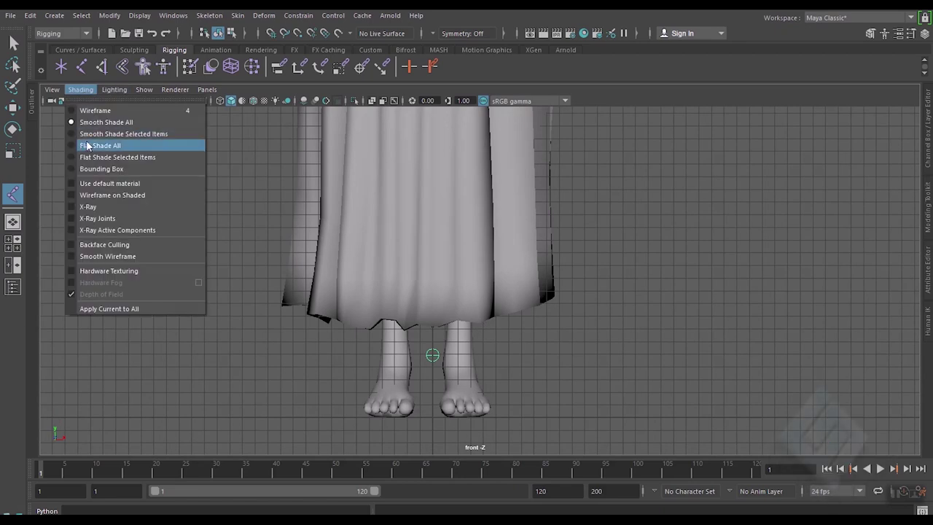
pyautogui.click(84, 206)
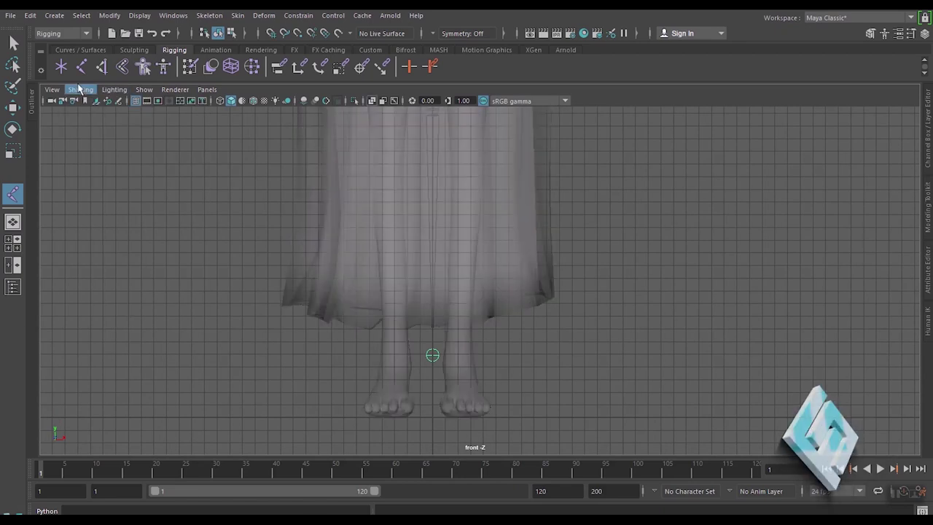
pyautogui.click(80, 89)
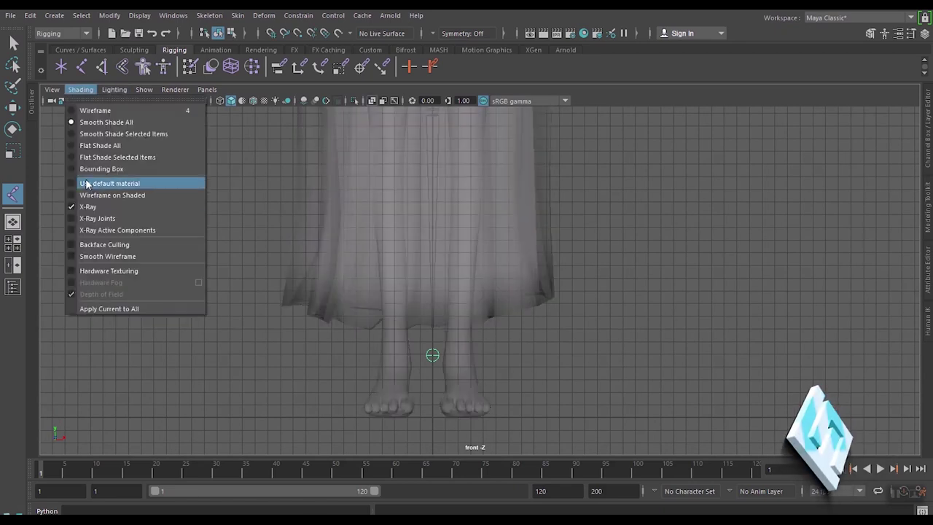
pyautogui.click(72, 217)
pyautogui.scroll(-3, 435, 247)
pyautogui.scroll(-2, 452, 240)
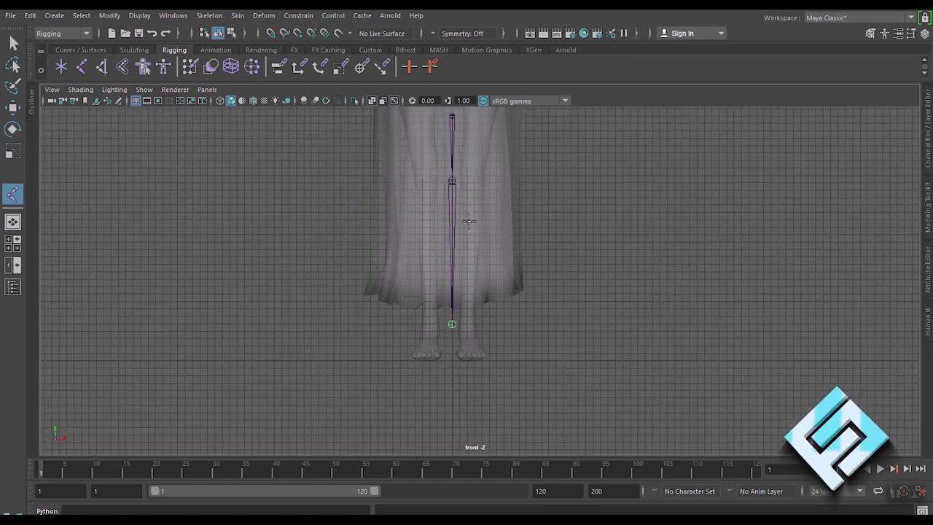
# Select the leg joint chain and move it right into one leg
pyautogui.moveTo(500, 206)
pyautogui.keyDown('alt'); pyautogui.mouseDown(button='middle')
pyautogui.moveTo(462, 258)
pyautogui.moveTo(472, 248)
pyautogui.mouseUp(button='middle'); pyautogui.keyUp('alt')
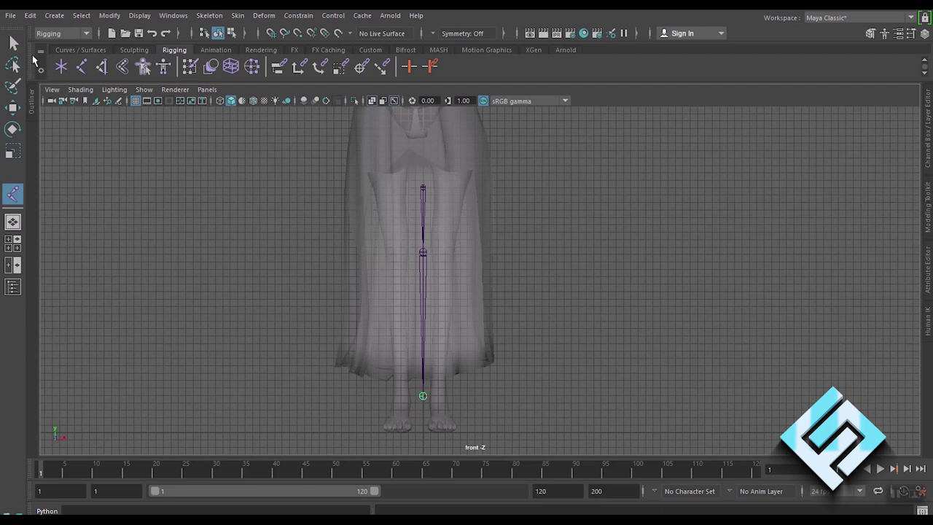
pyautogui.click(13, 43)
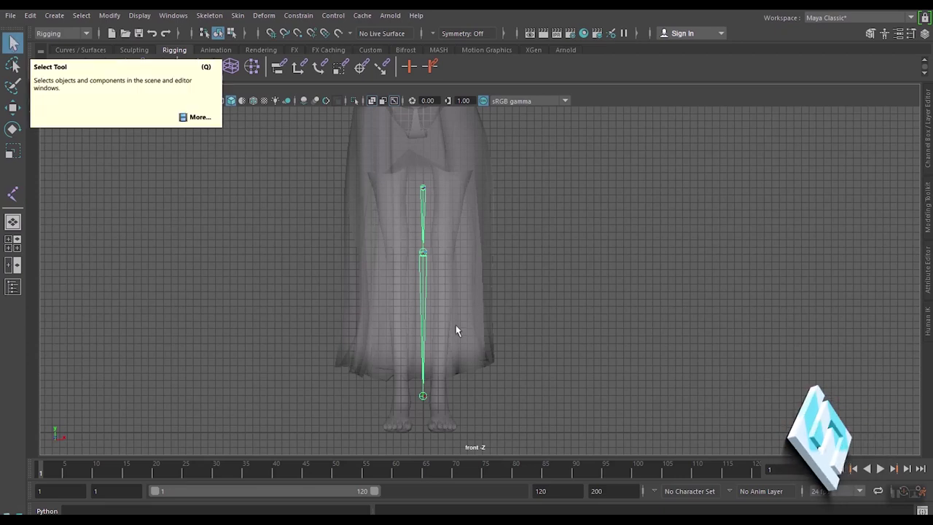
pyautogui.press('w')
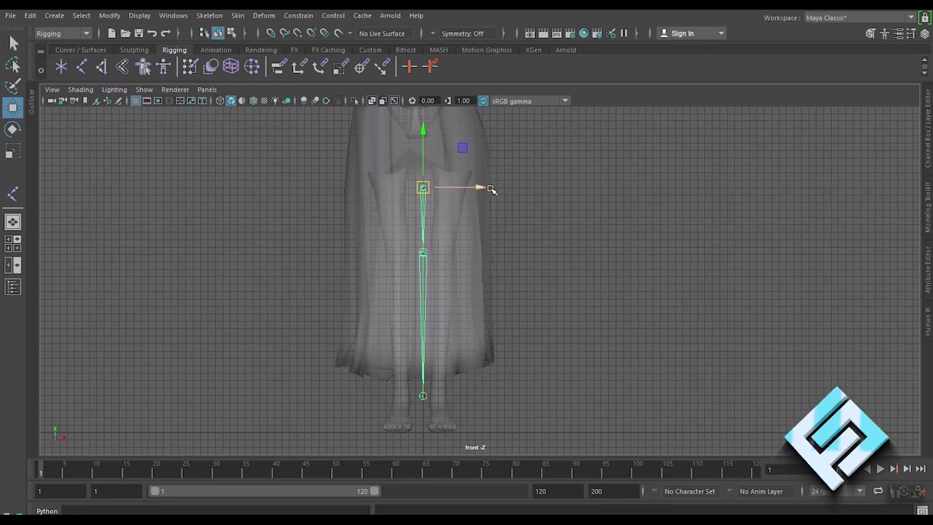
pyautogui.moveTo(491, 188); pyautogui.dragTo(506, 189)
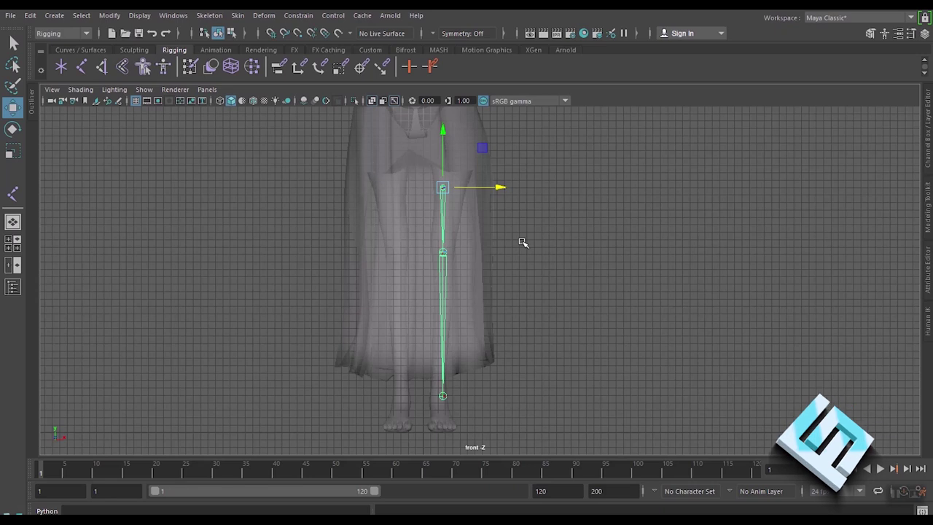
# Duplicate the leg chain with Ctrl+D, slide the copy into the other leg, and deselect
pyautogui.hotkey('ctrl', 'd')
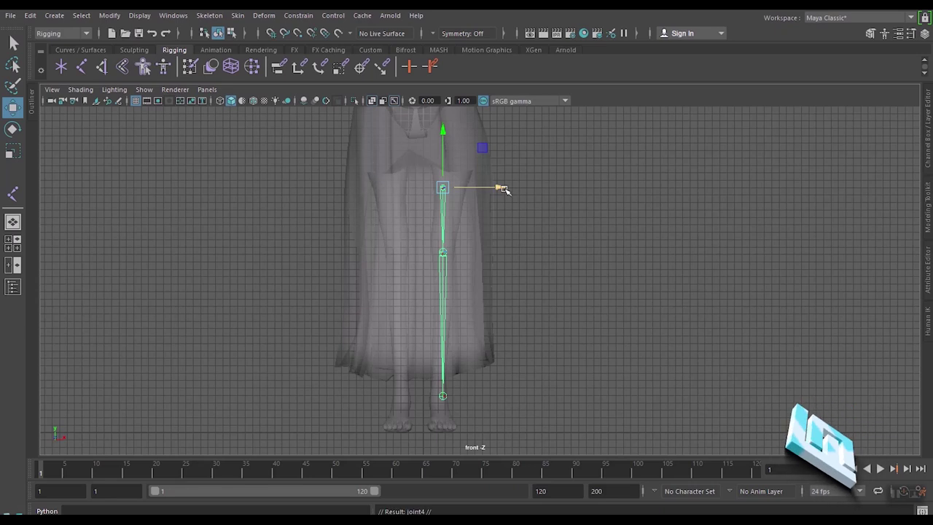
pyautogui.moveTo(504, 190); pyautogui.dragTo(464, 190)
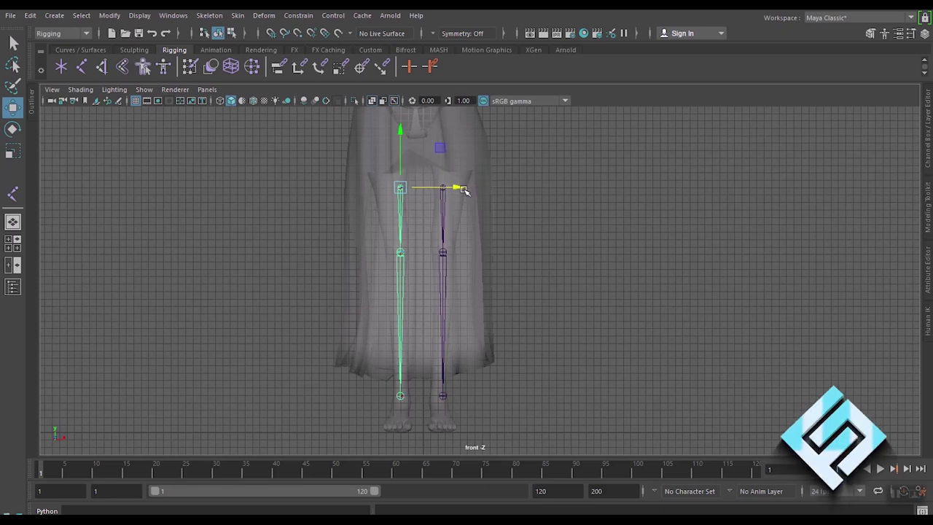
pyautogui.click(552, 293)
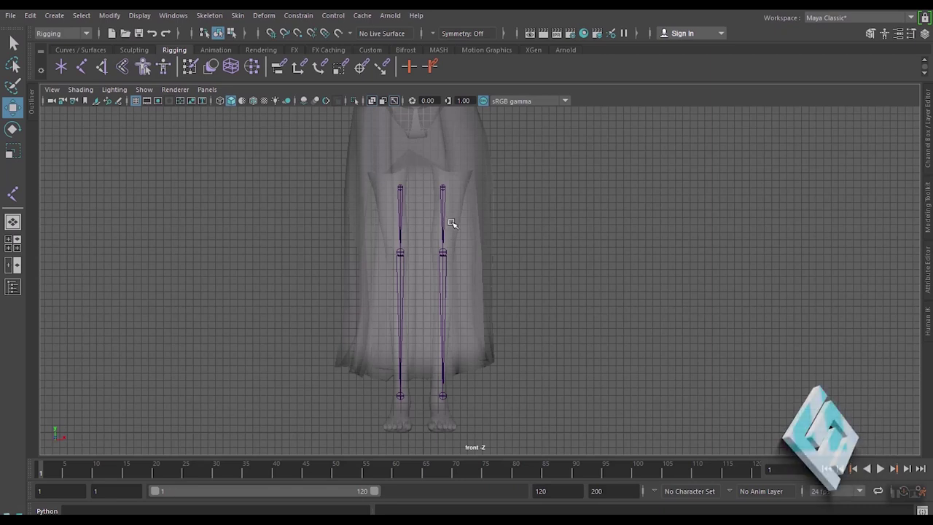
# Place a joint chain through the wrist, elbow, shoulder and neck base, down to the chest
pyautogui.scroll(-2, 448, 223)
pyautogui.scroll(-3, 467, 222)
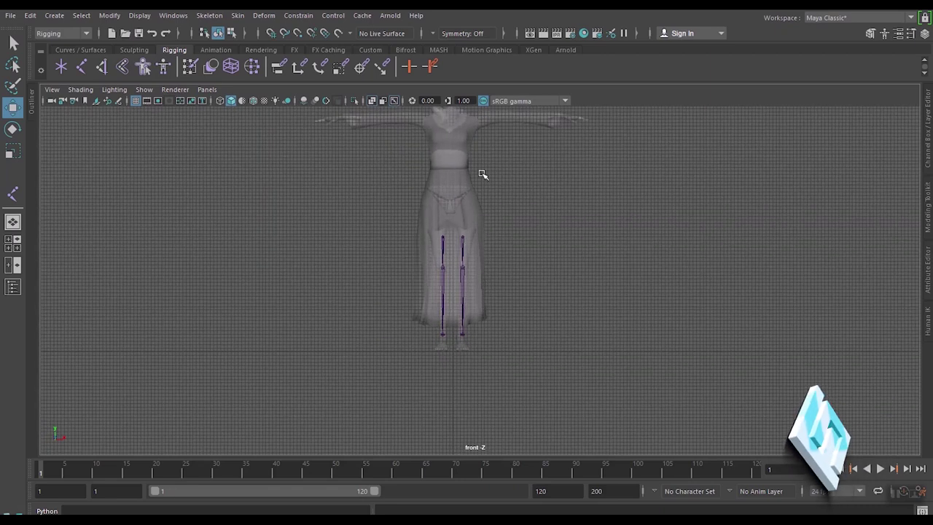
pyautogui.keyDown('alt'); pyautogui.moveTo(483, 171); pyautogui.dragTo(443, 255, button='middle'); pyautogui.keyUp('alt')
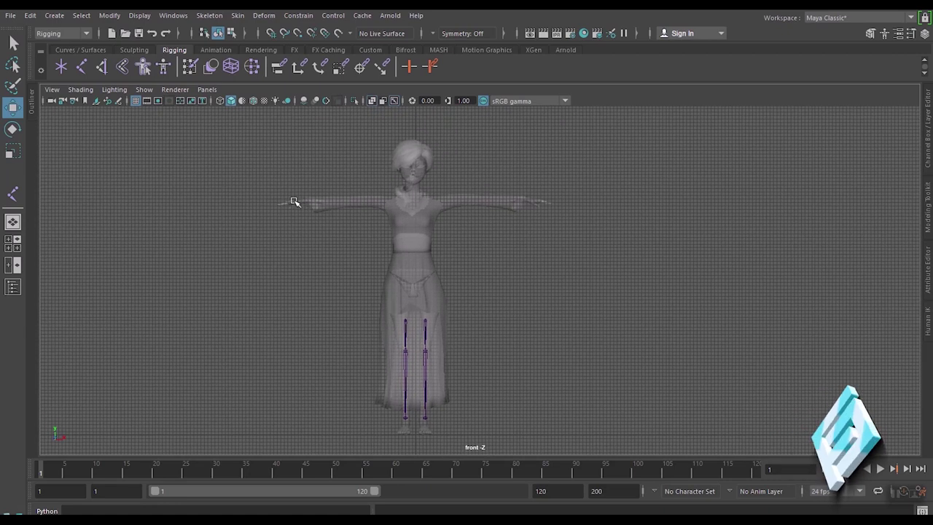
pyautogui.click(82, 67)
pyautogui.click(310, 201)
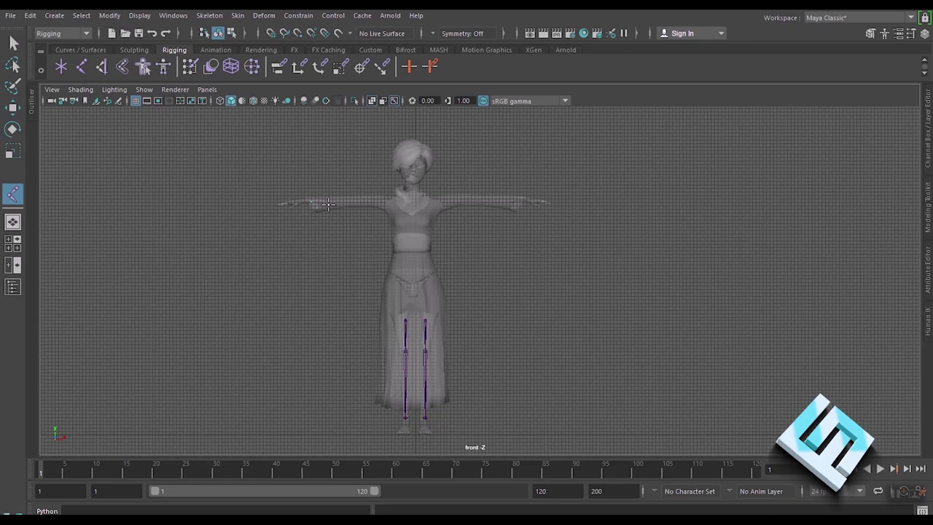
pyautogui.click(344, 203)
pyautogui.click(383, 202)
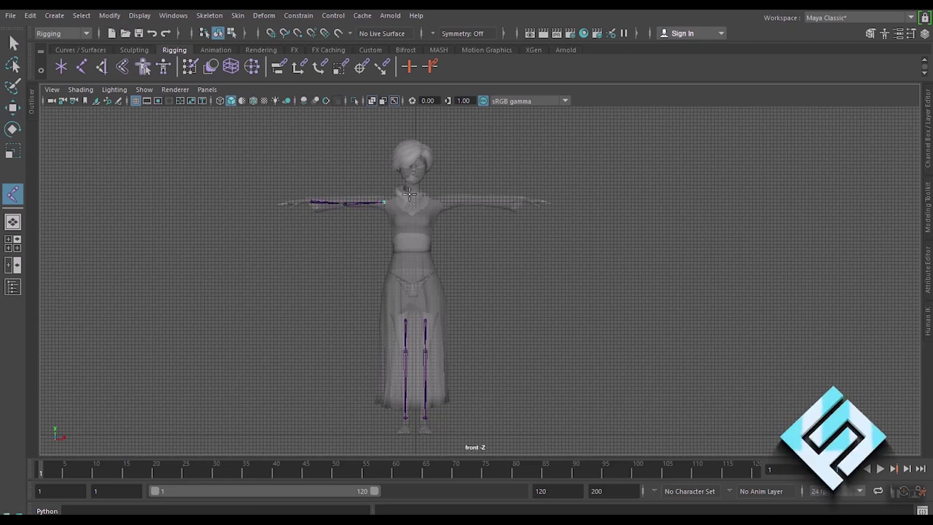
pyautogui.click(409, 192)
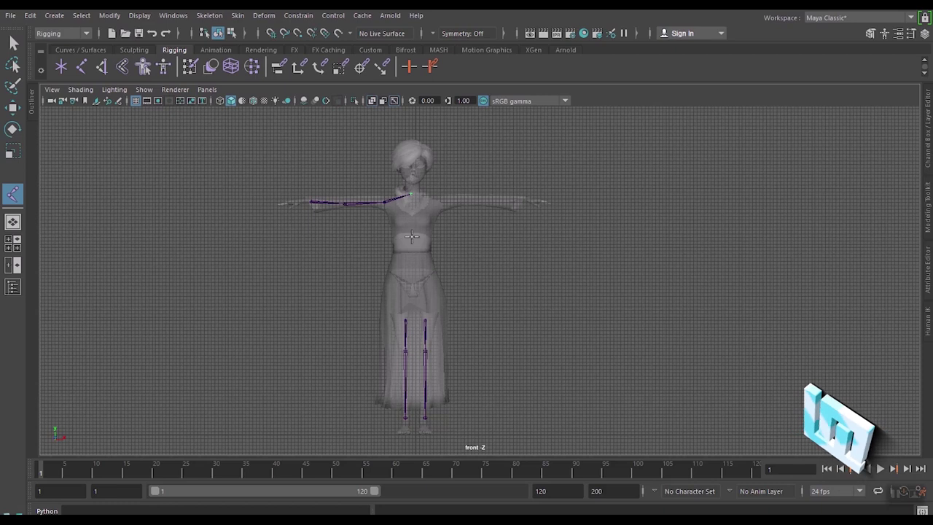
pyautogui.click(411, 234)
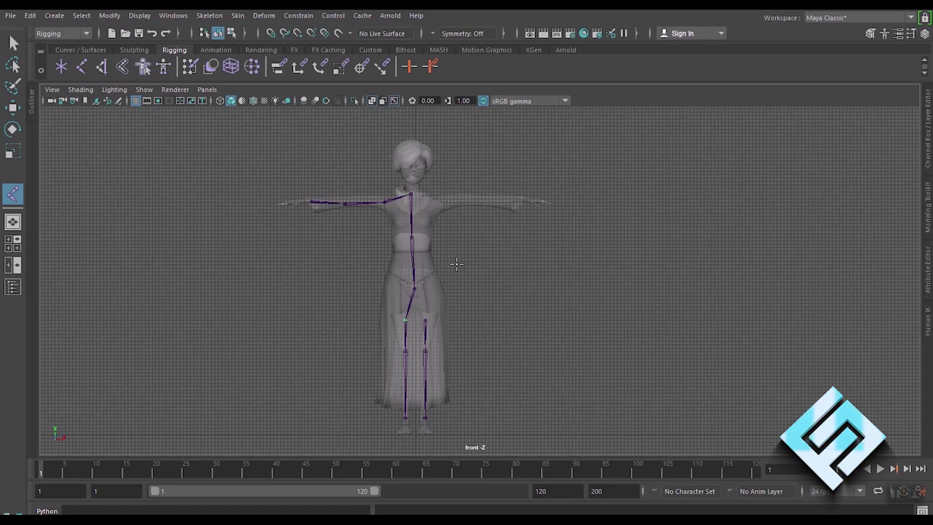
pyautogui.press('r')
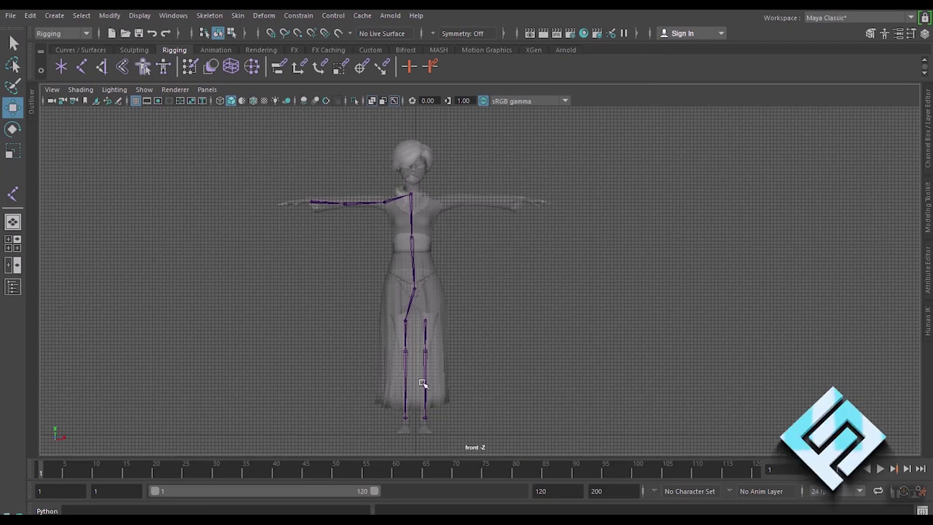
# Maximise the perspective view and show the character with textured shading (6)
pyautogui.scroll(1, 423, 384)
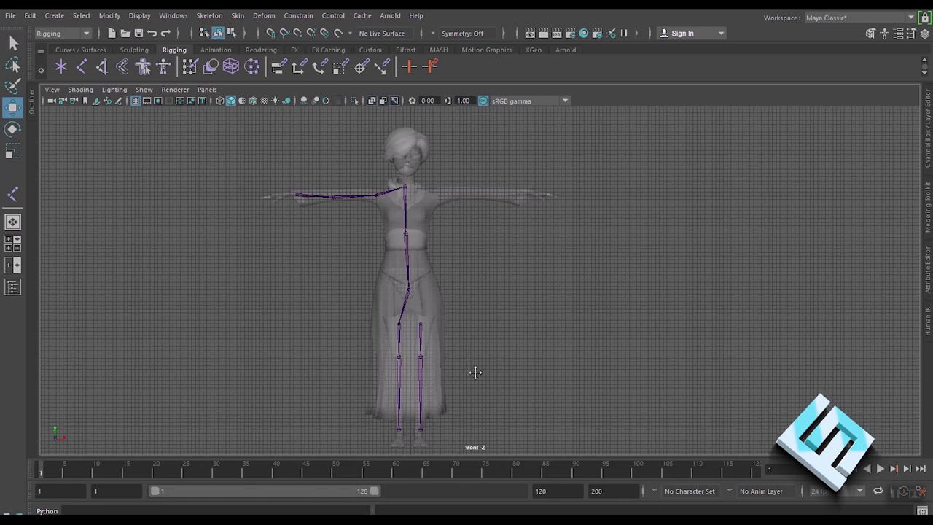
pyautogui.scroll(1, 470, 353)
pyautogui.scroll(1, 468, 348)
pyautogui.scroll(1, 468, 344)
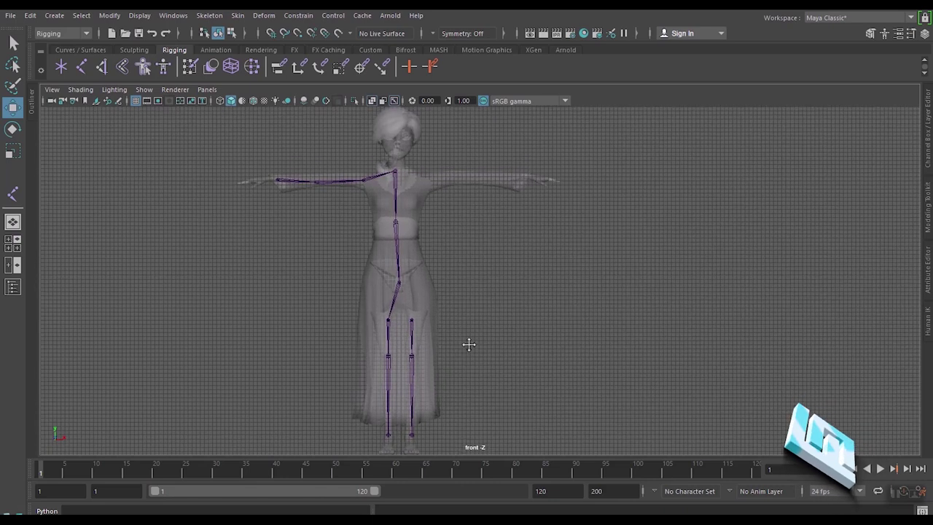
pyautogui.keyDown('alt'); pyautogui.moveTo(468, 344); pyautogui.dragTo(468, 341, button='middle'); pyautogui.keyUp('alt')
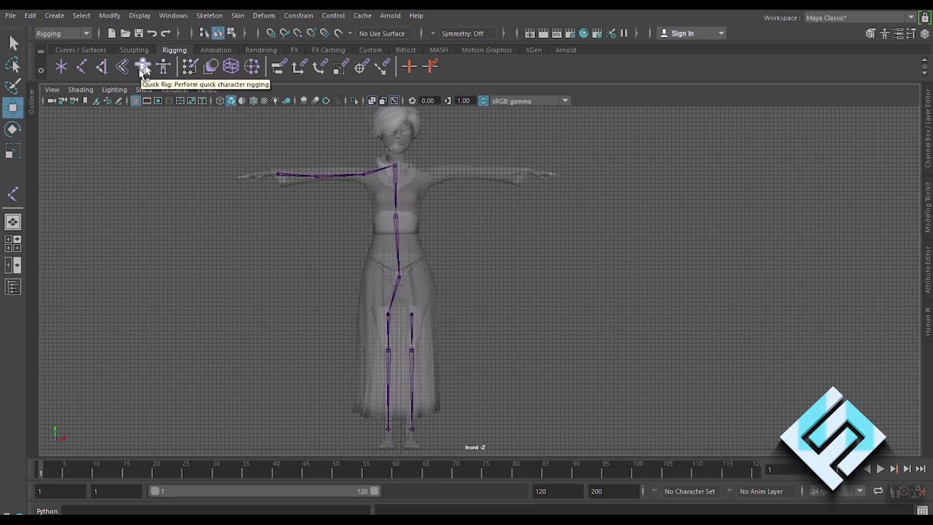
pyautogui.scroll(-1, 470, 281)
pyautogui.scroll(-2, 470, 281)
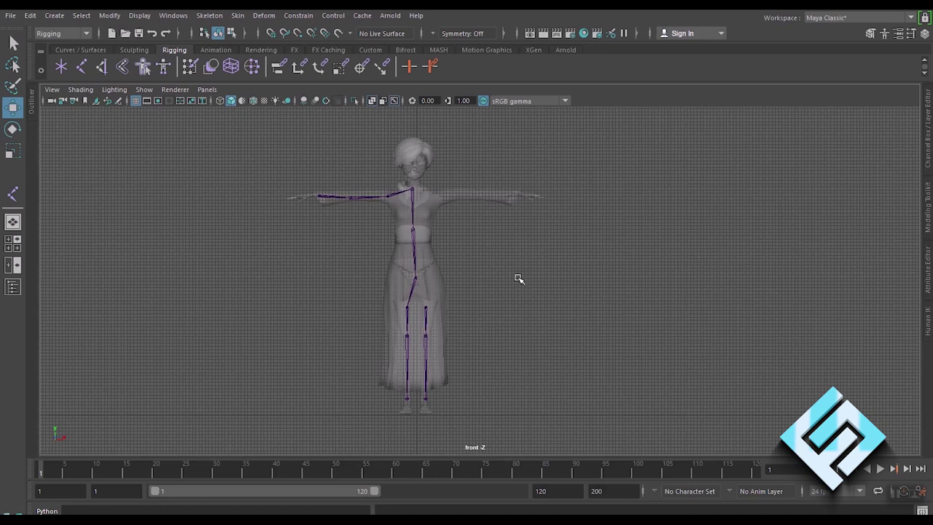
pyautogui.press('space')
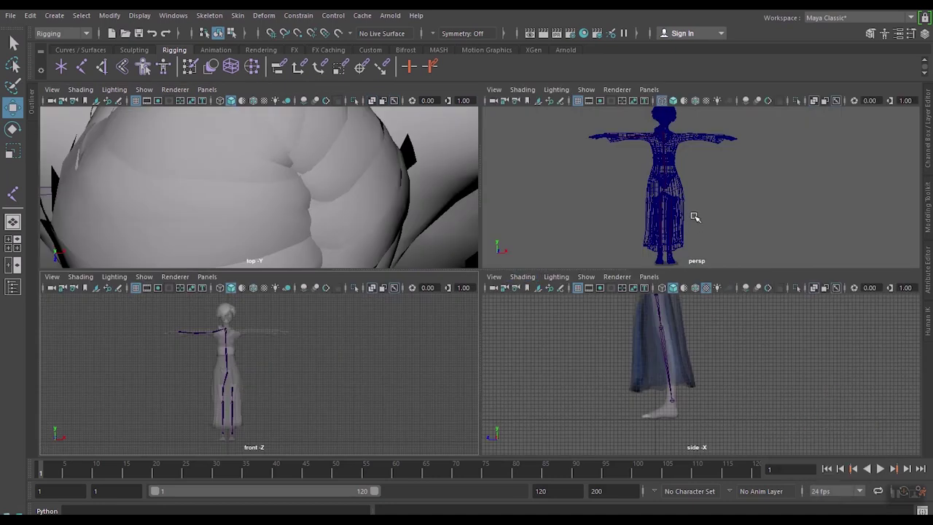
pyautogui.press('space')
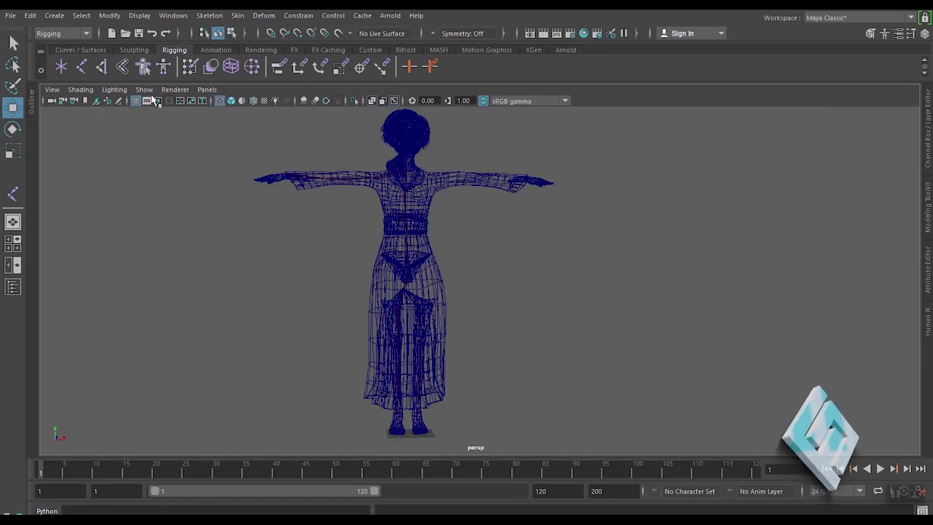
pyautogui.press('6')
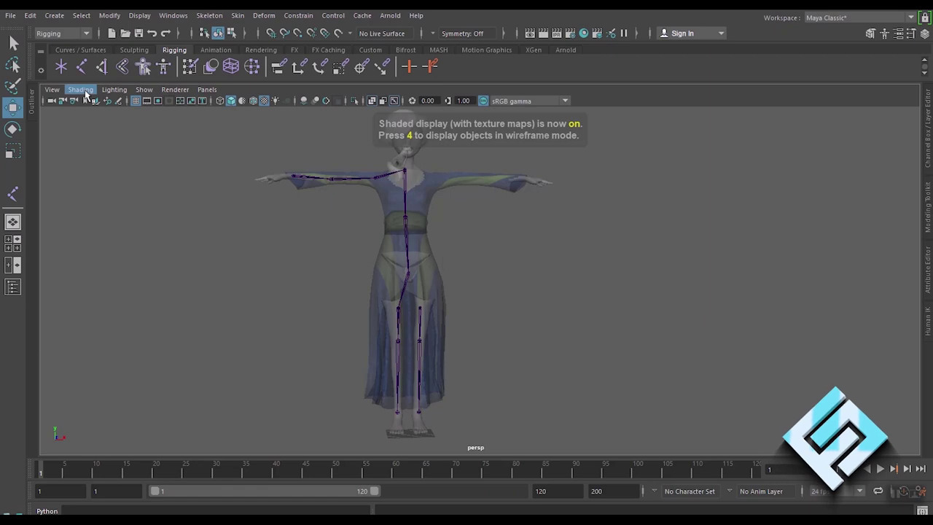
# Turn off Shading > X-Ray and X-Ray Joints so the joints hide inside the mesh
pyautogui.click(83, 91)
pyautogui.click(87, 206)
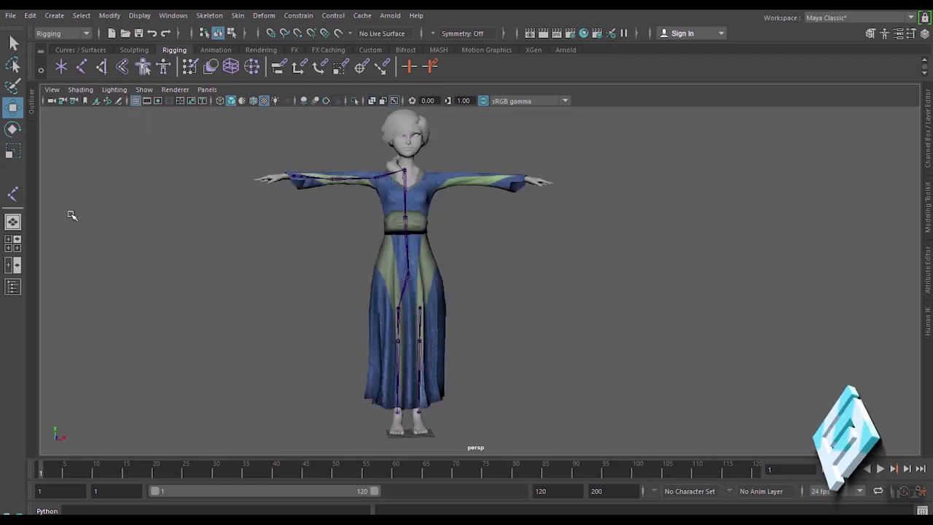
pyautogui.click(80, 90)
pyautogui.click(68, 218)
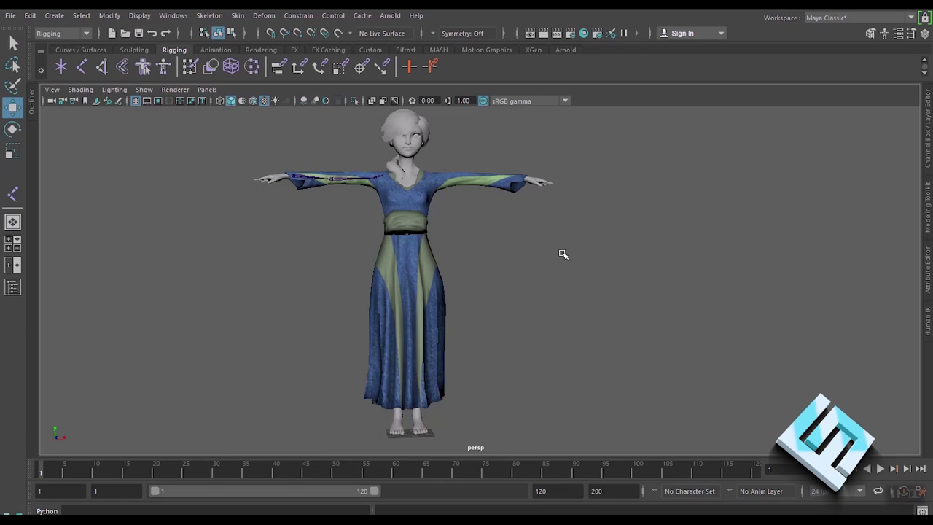
# Select the character's 'group' mesh group in the Outliner
pyautogui.click(170, 17)
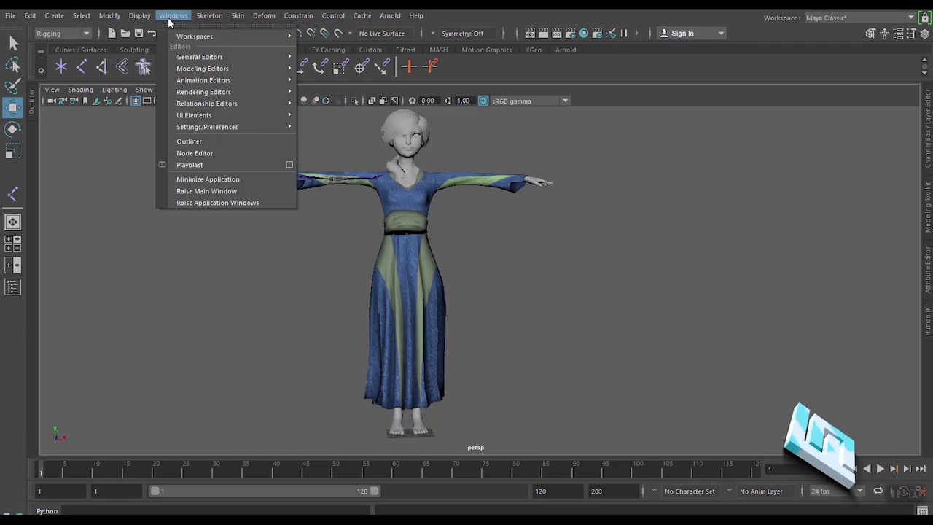
pyautogui.click(189, 141)
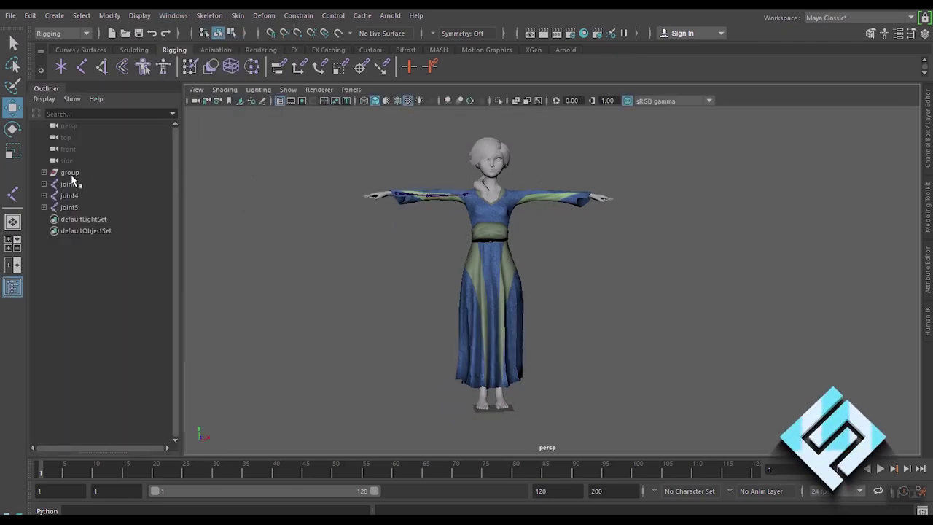
pyautogui.click(70, 173)
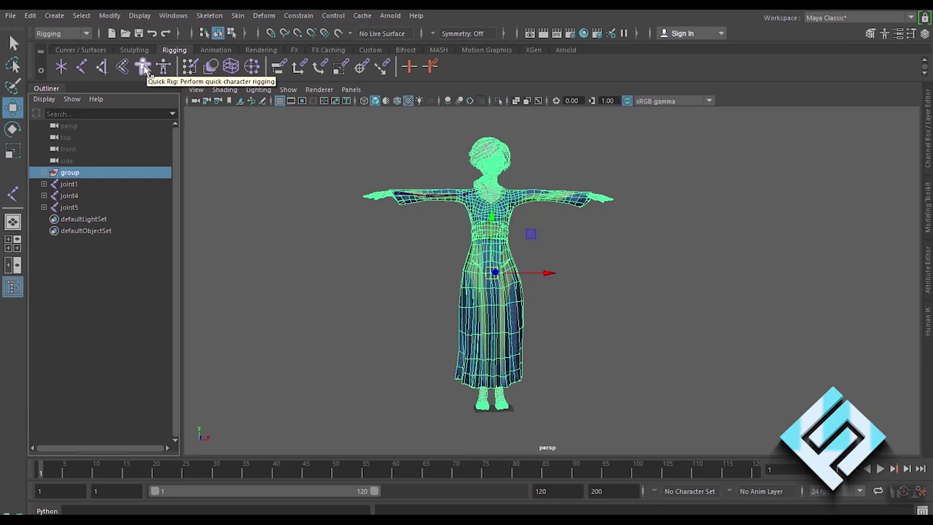
# Run Quick Rig's One-Click Auto-Rig, creating QuickRigCharacter
pyautogui.click(145, 68)
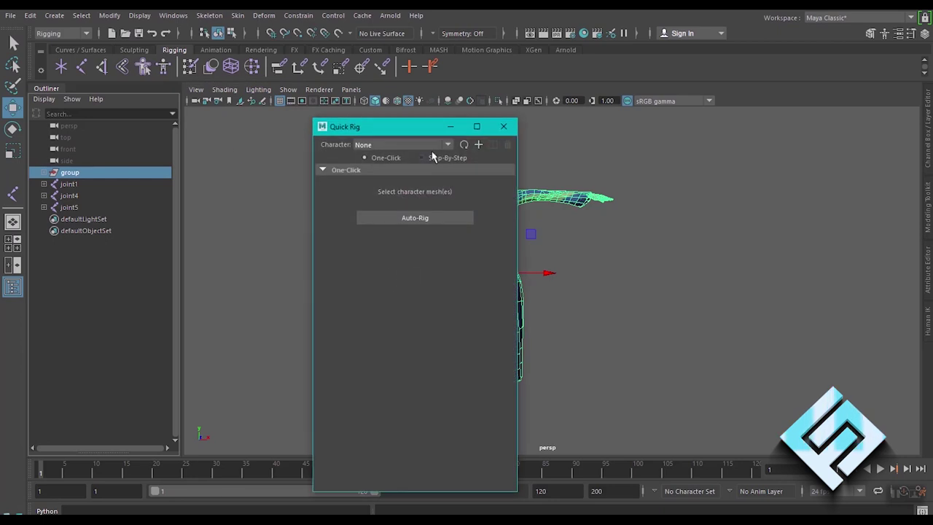
pyautogui.click(427, 218)
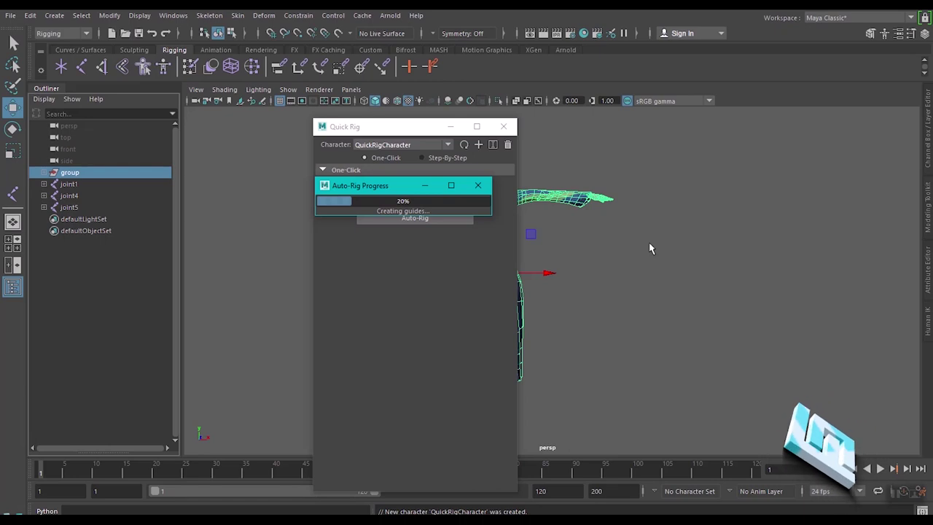
pyautogui.click(505, 129)
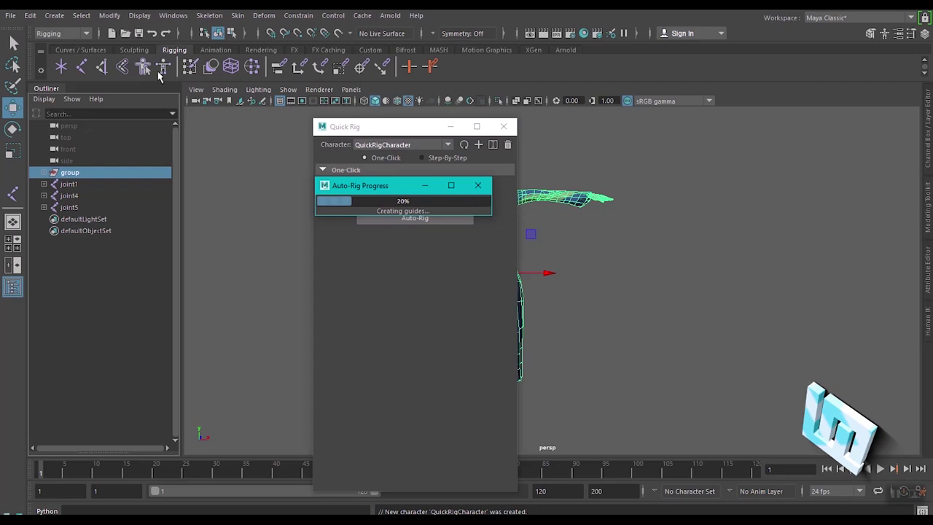